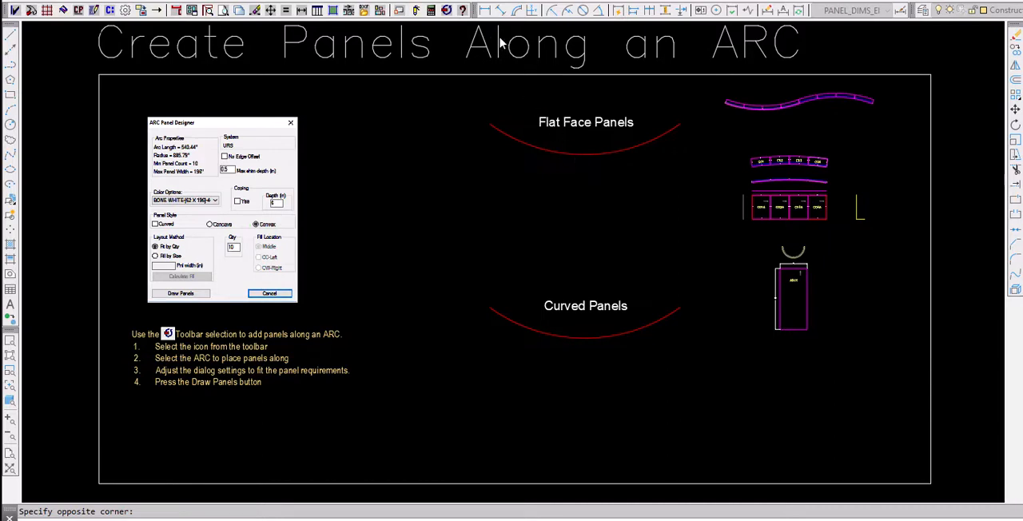
# - Draw 10 flat, convex panels along the Flat Face Panels arc with the ARC Panel Designer, using Fit by Qty without the Curved style
pyautogui.click(447, 12)
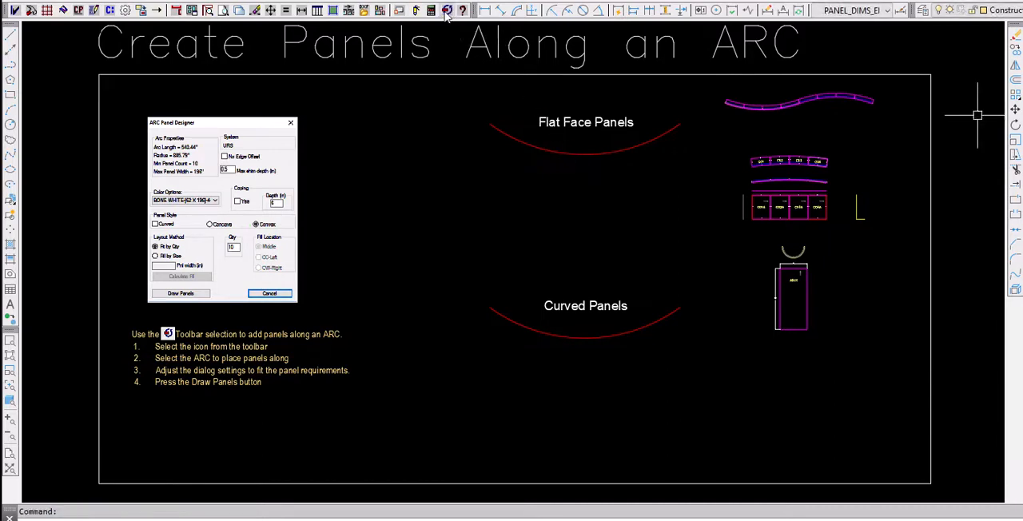
pyautogui.click(448, 13)
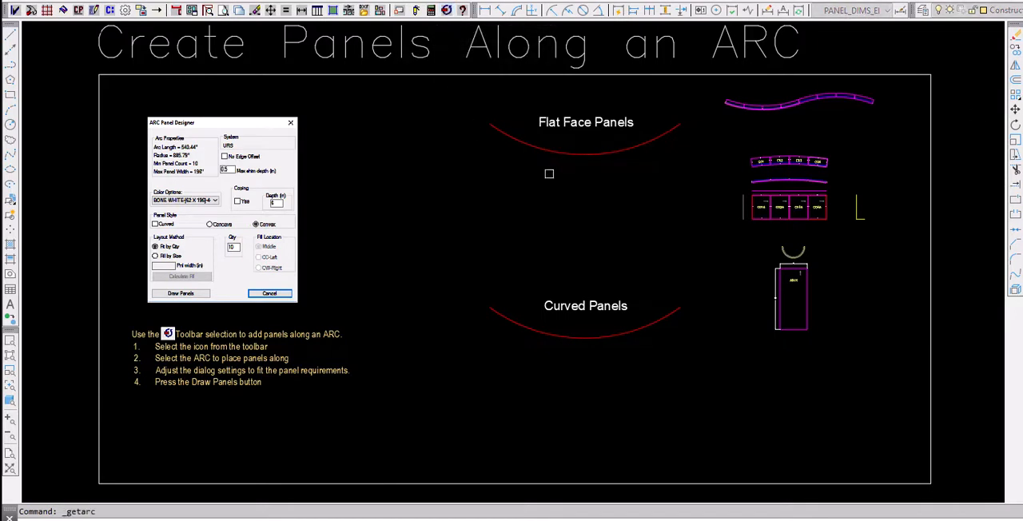
pyautogui.scroll(4, 604, 124)
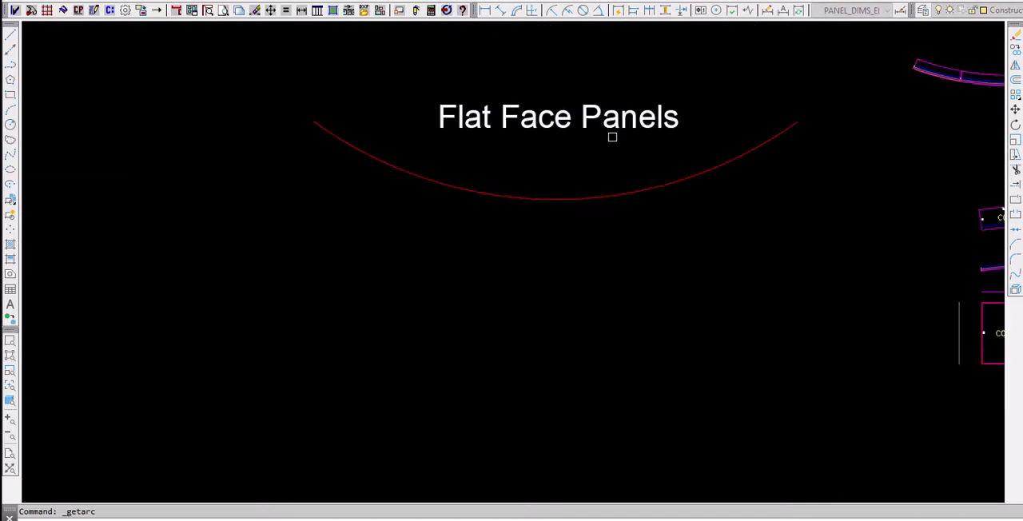
pyautogui.moveTo(587, 149); pyautogui.dragTo(454, 158, button='middle')
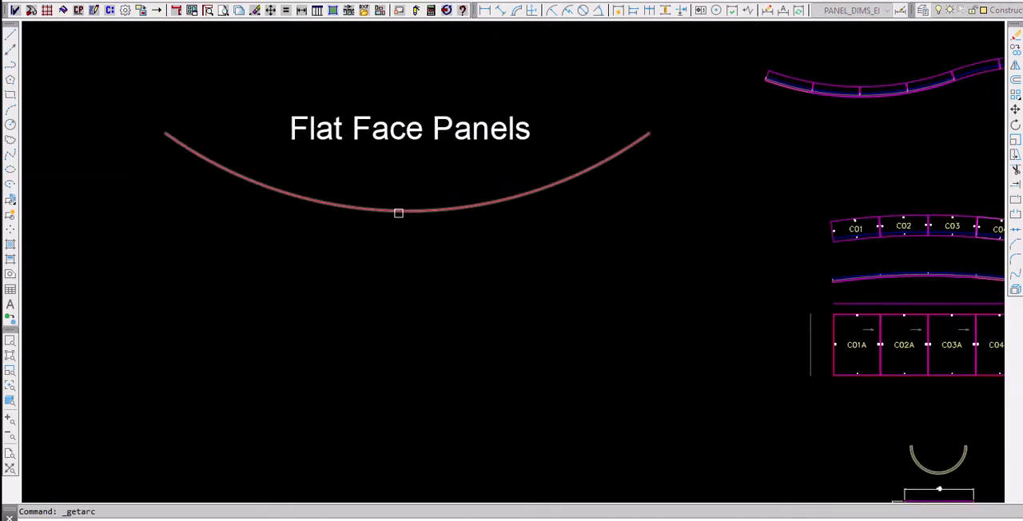
pyautogui.click(398, 213)
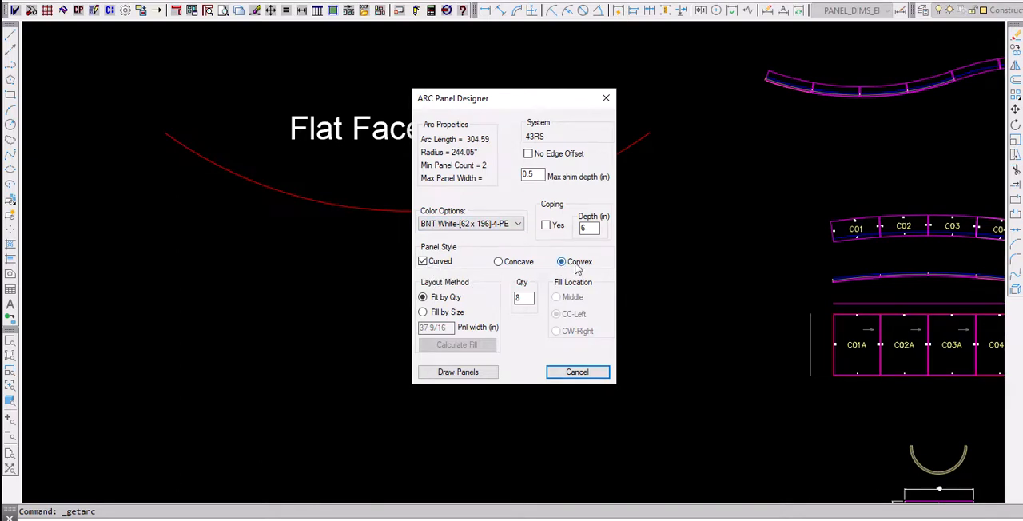
pyautogui.click(423, 263)
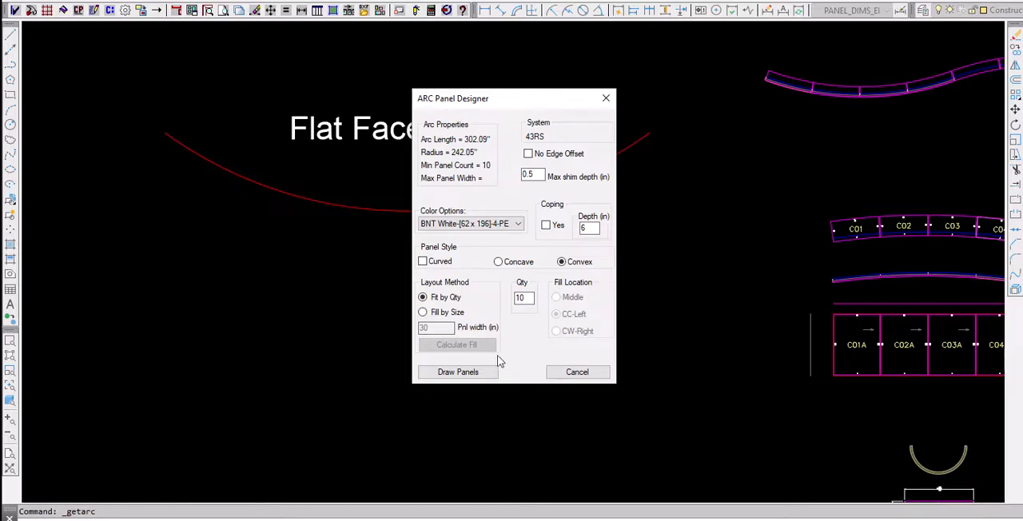
pyautogui.click(465, 373)
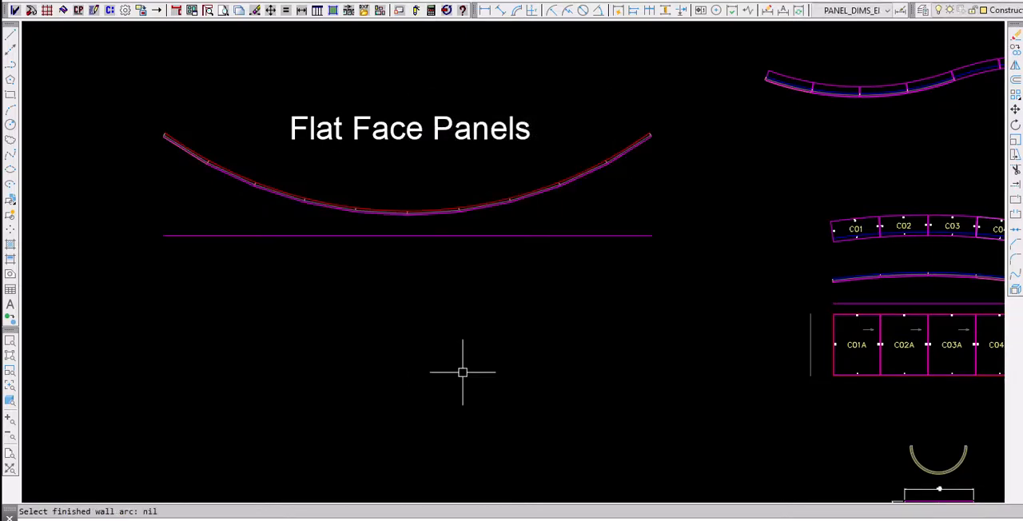
# - Examine the flat panels along the arc, their joints, and the straight wall joint polyline beneath them
pyautogui.scroll(6, 169, 128)
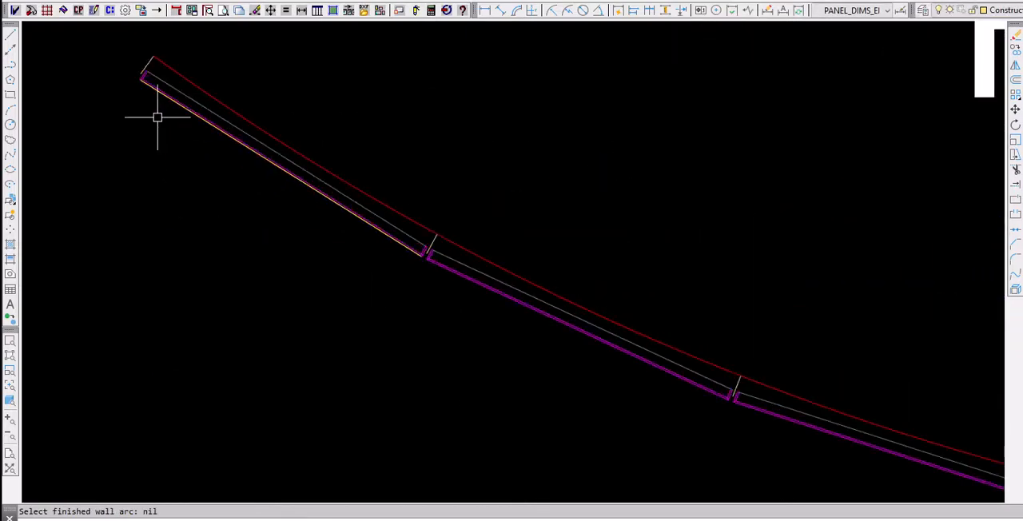
pyautogui.scroll(-4, 224, 186)
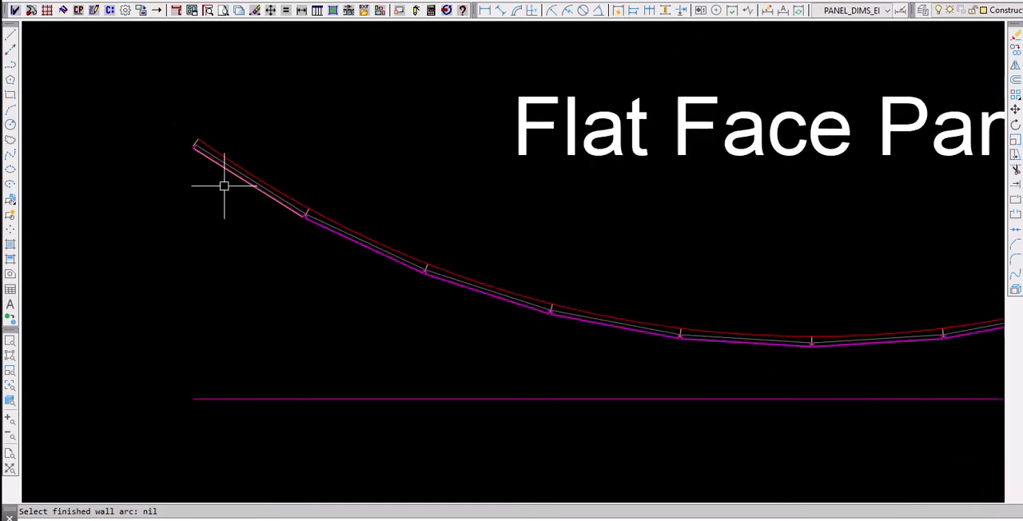
pyautogui.scroll(-3, 223, 186)
pyautogui.scroll(2, 391, 264)
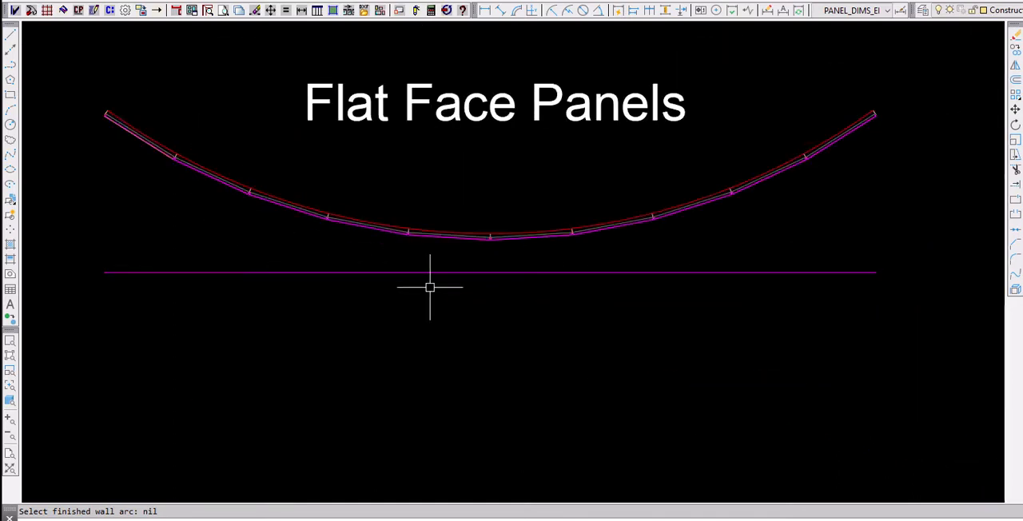
pyautogui.click(437, 272)
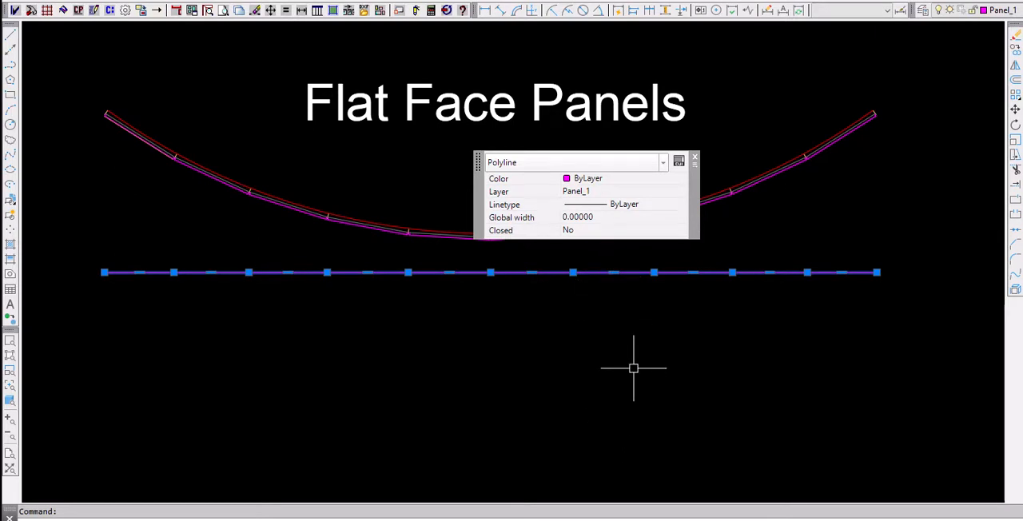
pyautogui.scroll(-2, 634, 367)
pyautogui.press('Escape')
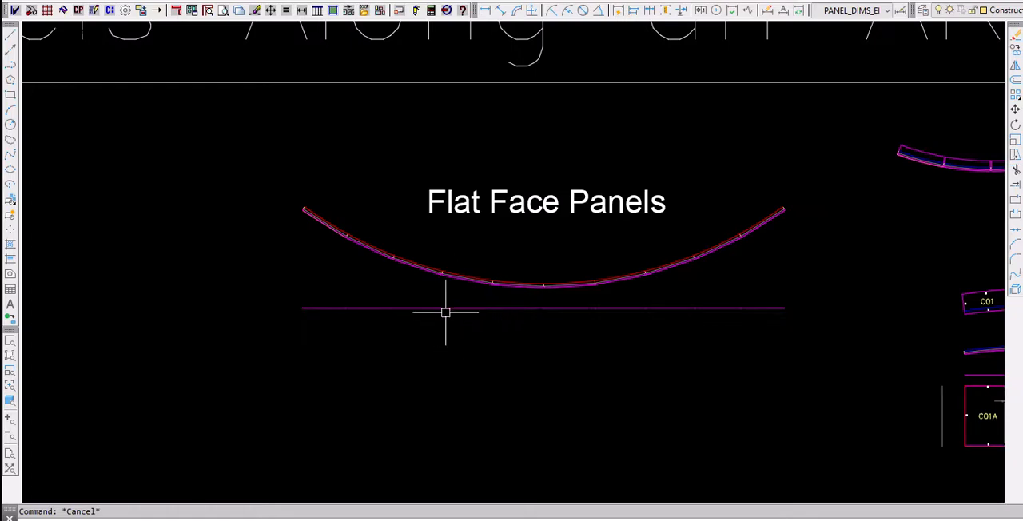
# - Draw 8 curved, convex panels along the Curved Panels arc with the ARC Panel Designer, using Fit by Qty
pyautogui.scroll(-3, 421, 265)
pyautogui.scroll(-2, 421, 265)
pyautogui.scroll(6, 441, 390)
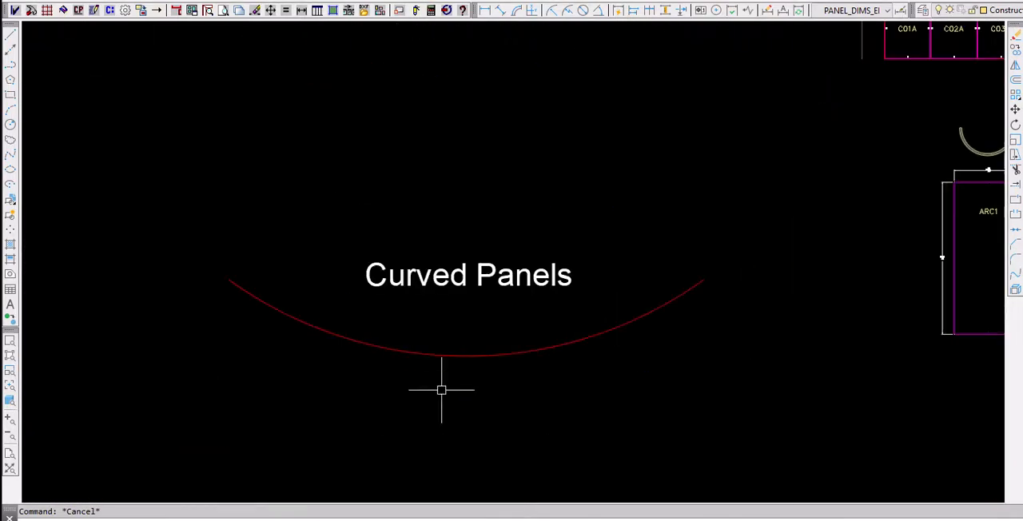
pyautogui.moveTo(452, 406); pyautogui.dragTo(453, 338, button='middle')
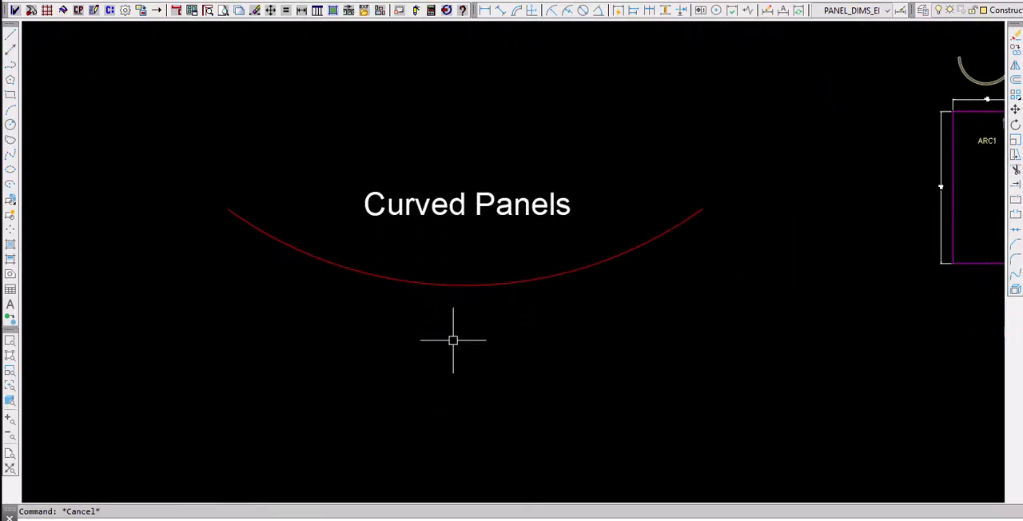
pyautogui.click(448, 11)
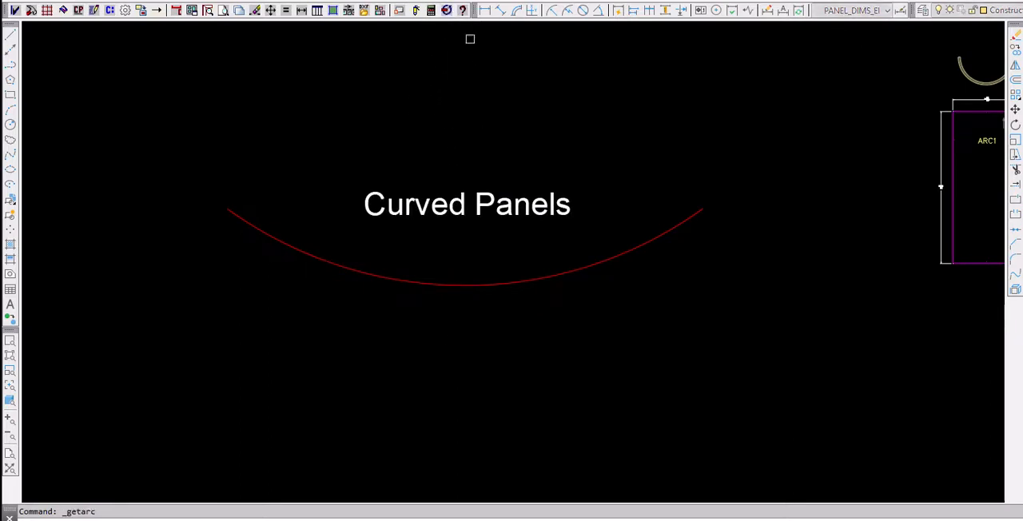
pyautogui.click(471, 284)
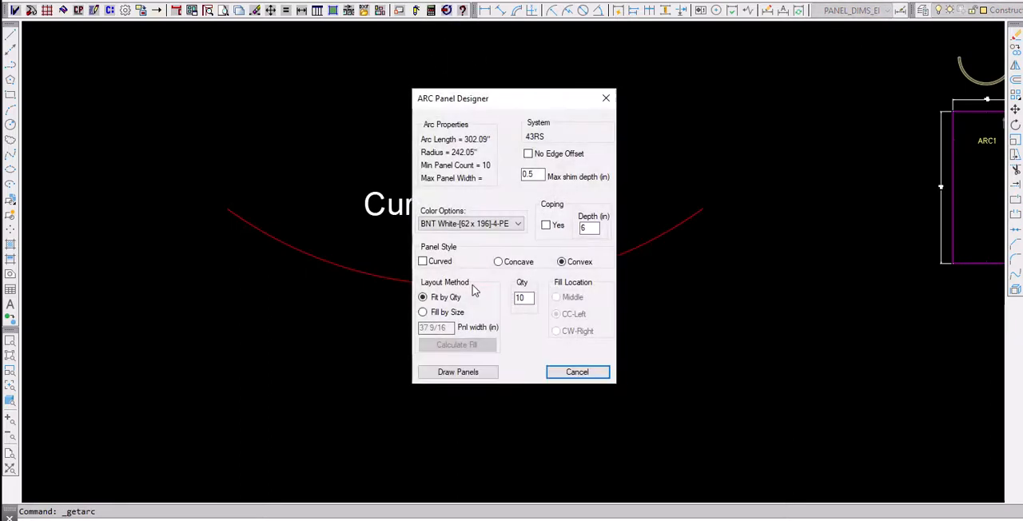
pyautogui.click(423, 262)
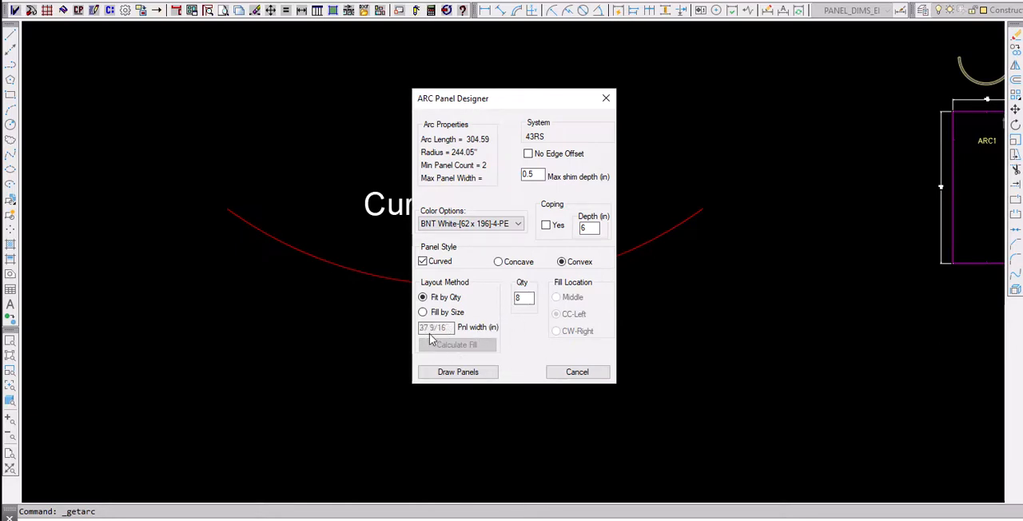
pyautogui.click(457, 372)
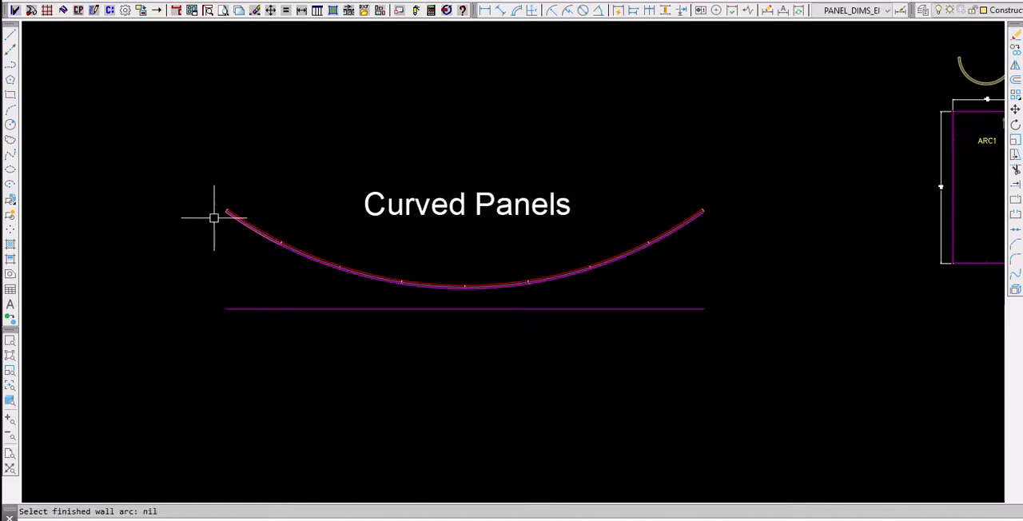
# - Dimension the wall joints along the straight polyline below the curved panels, placing the dimensions on its upper side
pyautogui.scroll(6, 228, 231)
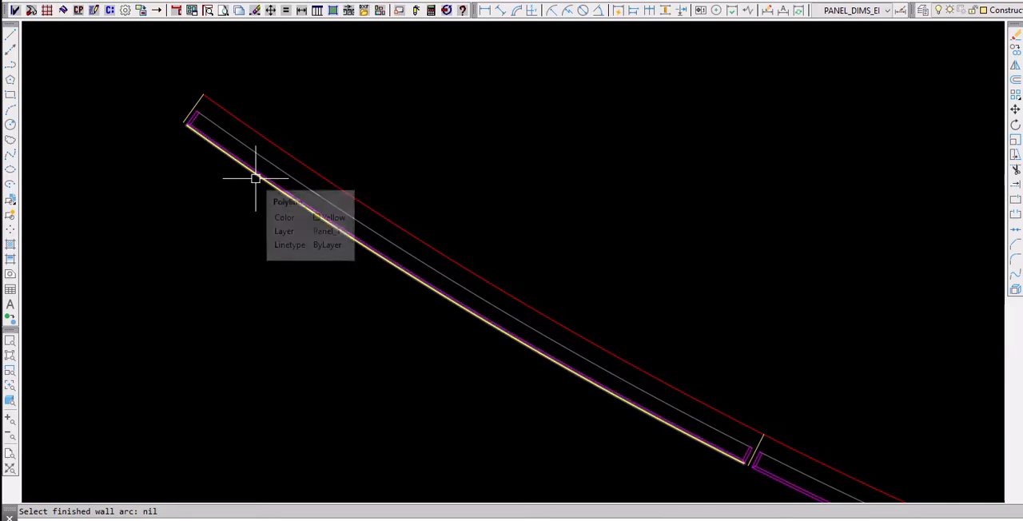
pyautogui.scroll(-5, 331, 164)
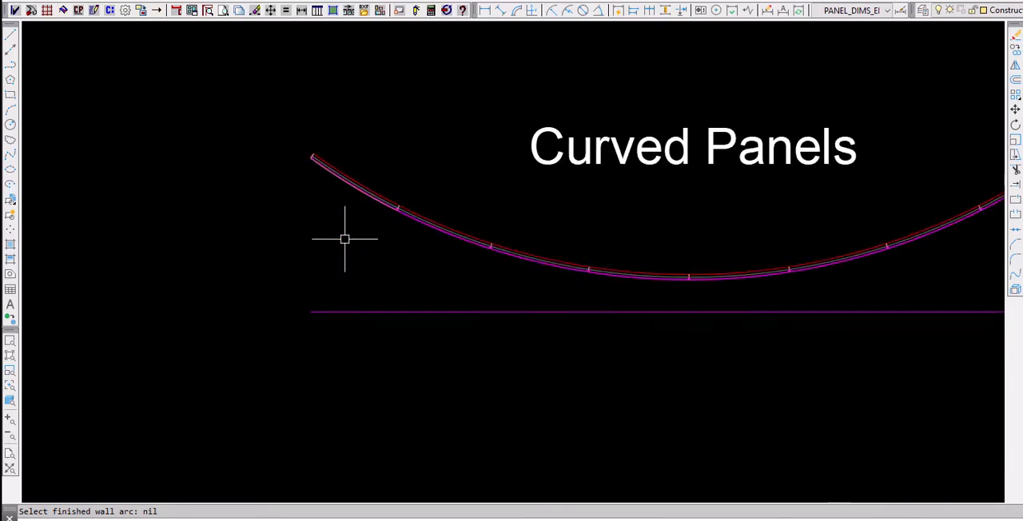
pyautogui.moveTo(304, 245)
pyautogui.mouseDown(button='middle')
pyautogui.moveTo(288, 254)
pyautogui.moveTo(248, 242)
pyautogui.mouseUp(button='middle')
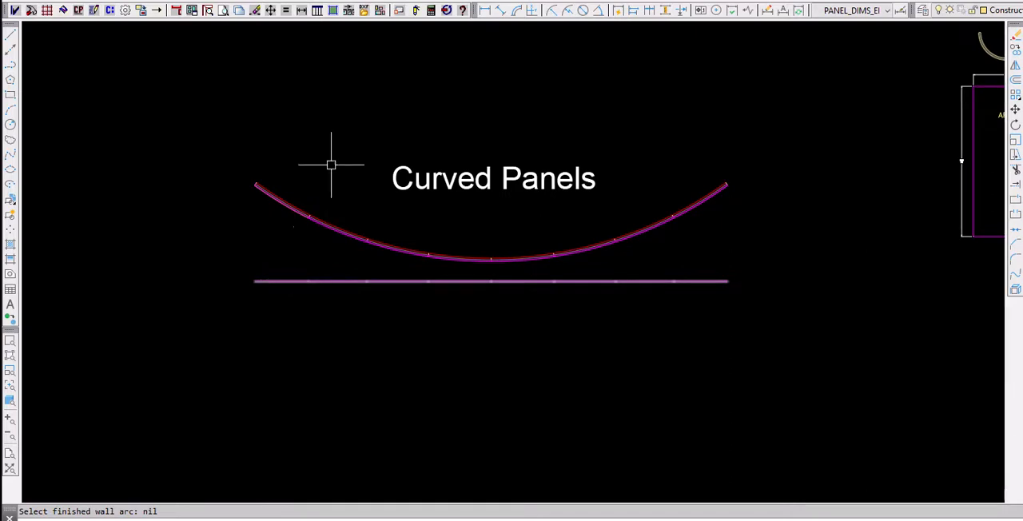
pyautogui.click(301, 9)
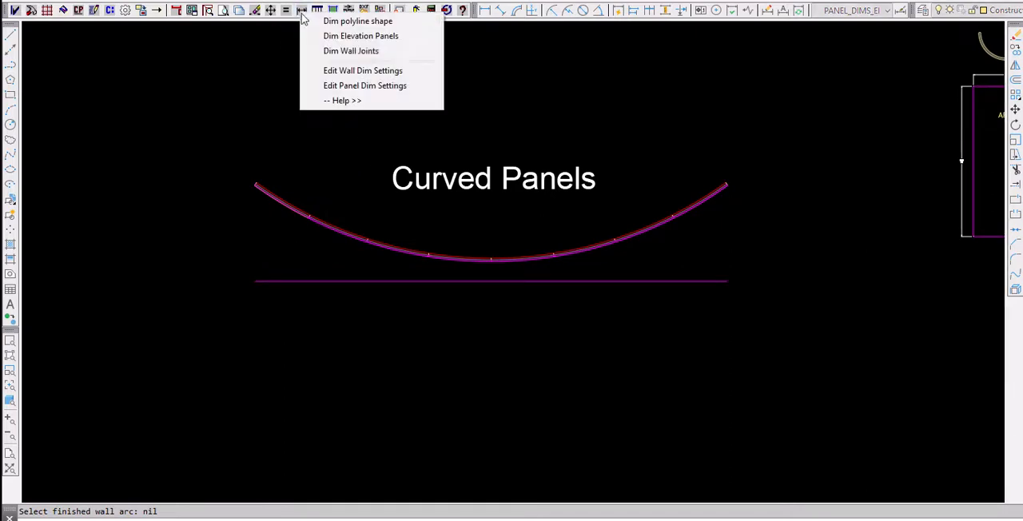
pyautogui.click(367, 53)
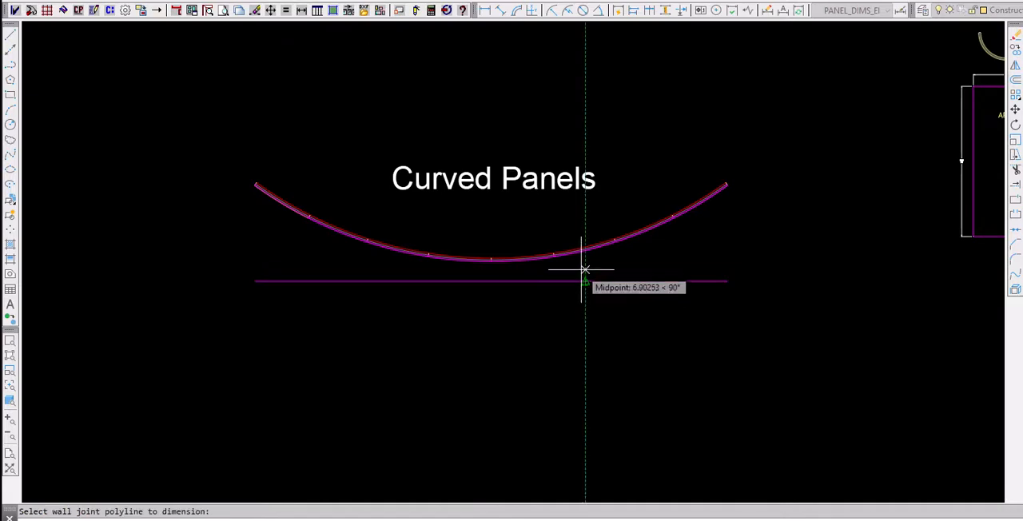
pyautogui.click(585, 280)
pyautogui.scroll(3, 448, 267)
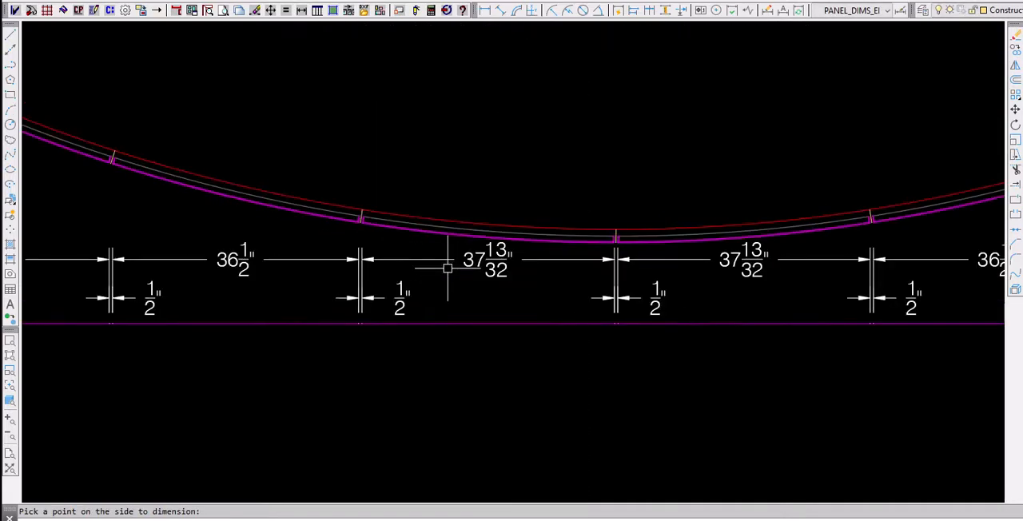
pyautogui.scroll(-3, 448, 267)
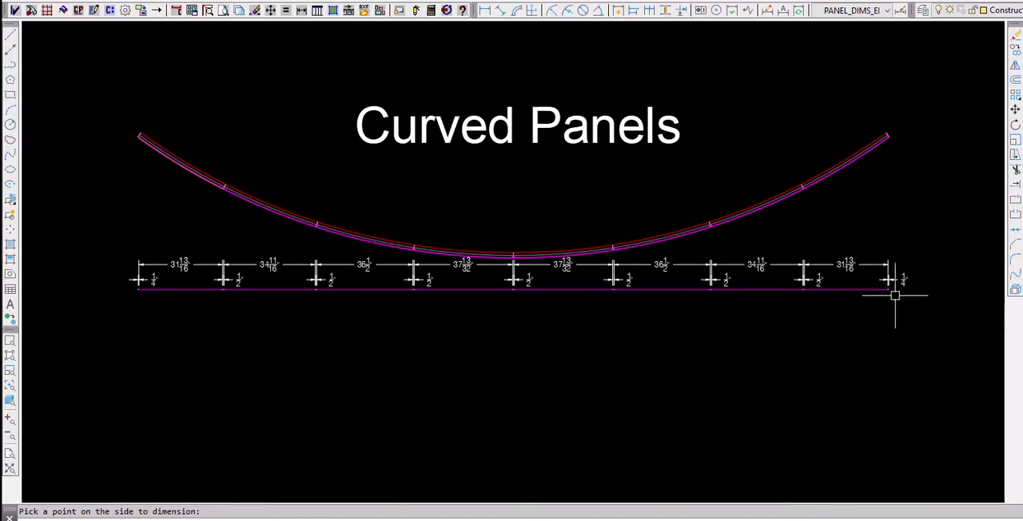
pyautogui.scroll(2, 270, 299)
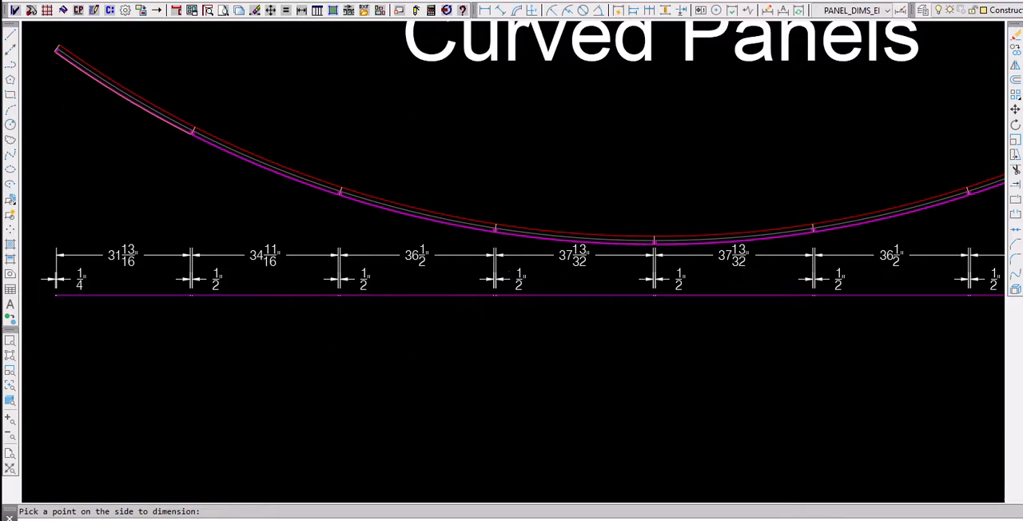
pyautogui.scroll(-4, 490, 348)
# - Draw a vertical two-segment section polyline below and left of the curved panels, with the upper segment about 33 units long
pyautogui.moveTo(507, 368); pyautogui.dragTo(490, 297, button='middle')
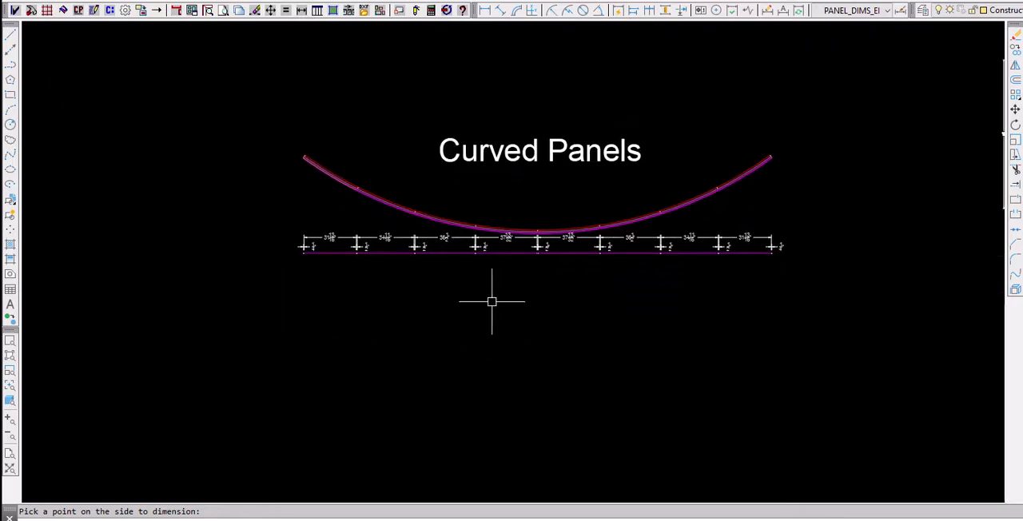
pyautogui.click(10, 69)
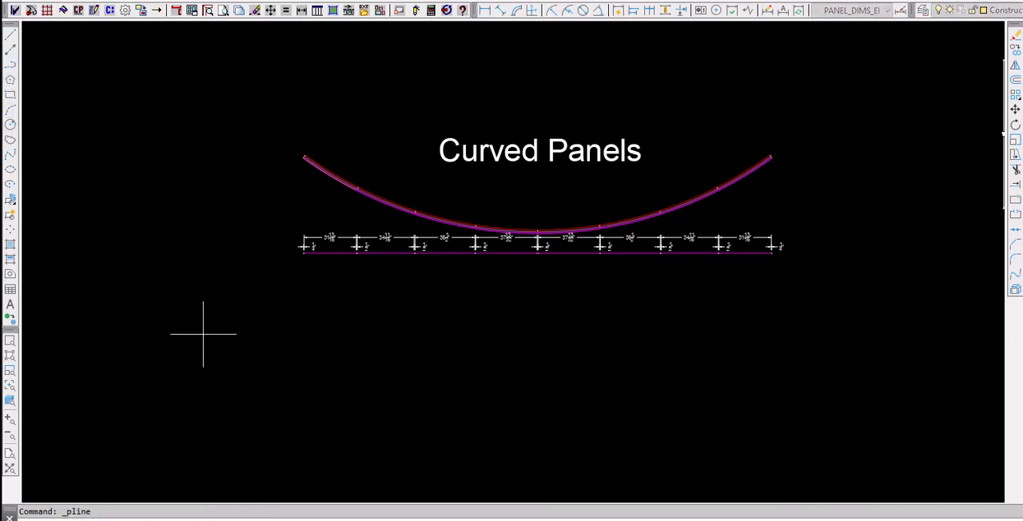
pyautogui.click(207, 298)
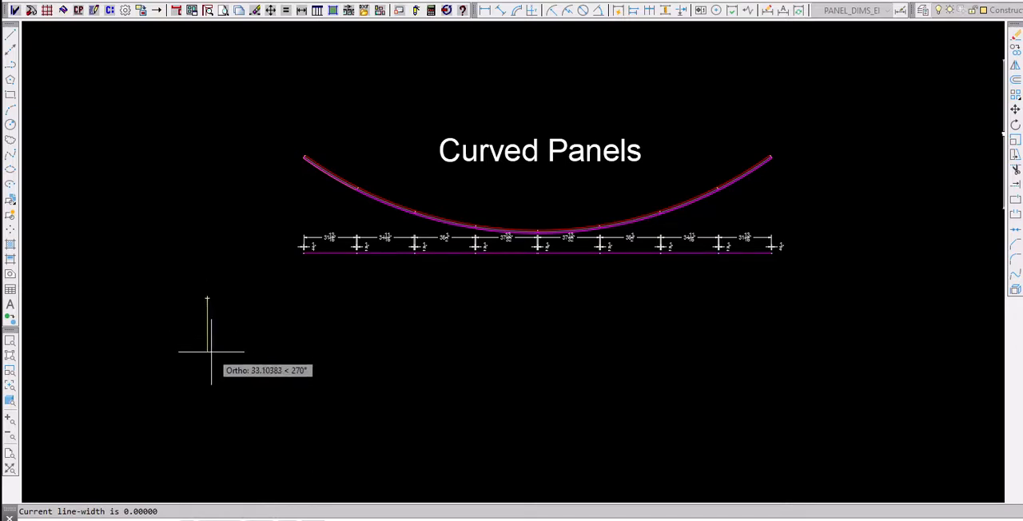
pyautogui.click(209, 353)
pyautogui.click(217, 399)
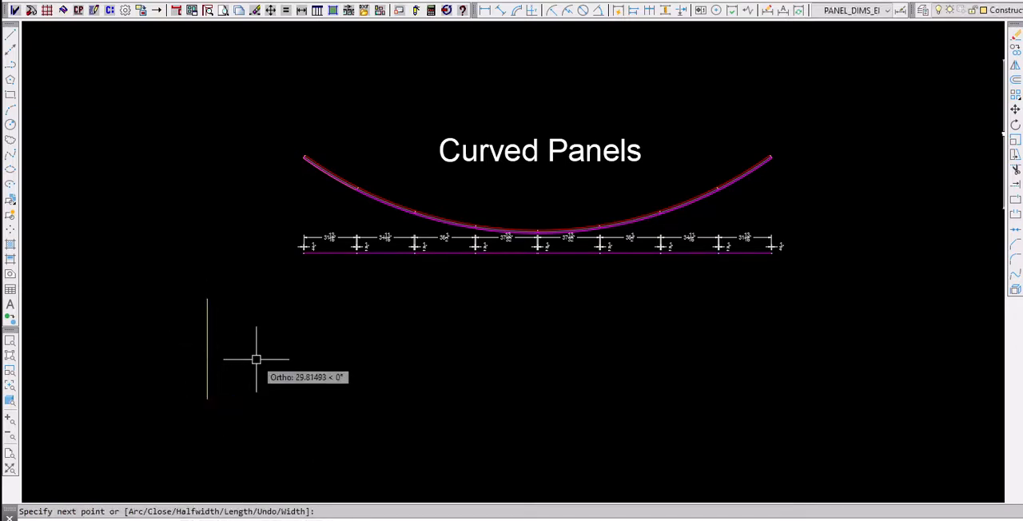
# - Build the panel grid from the joint and section polylines, its top-right corner aligned with the joint line's right end and the section's top
pyautogui.click(47, 11)
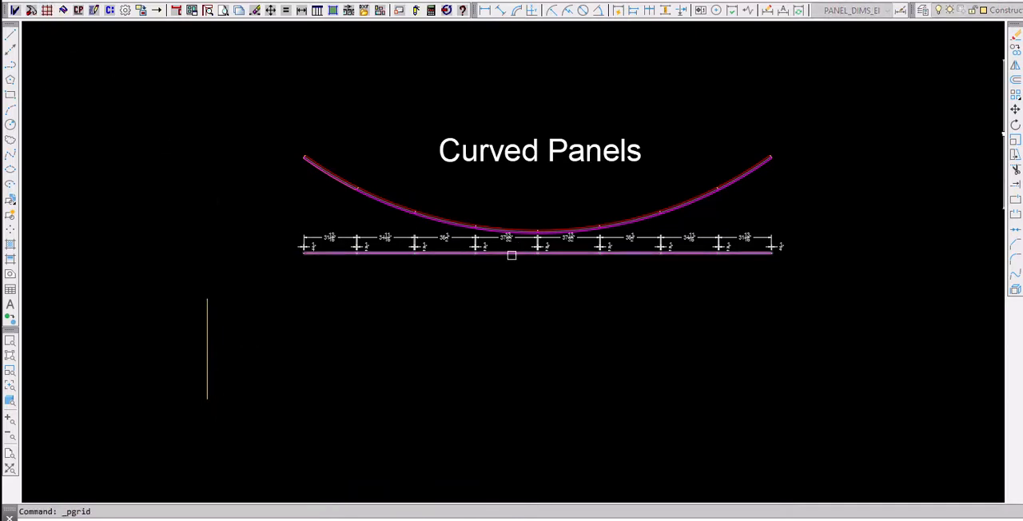
pyautogui.click(210, 339)
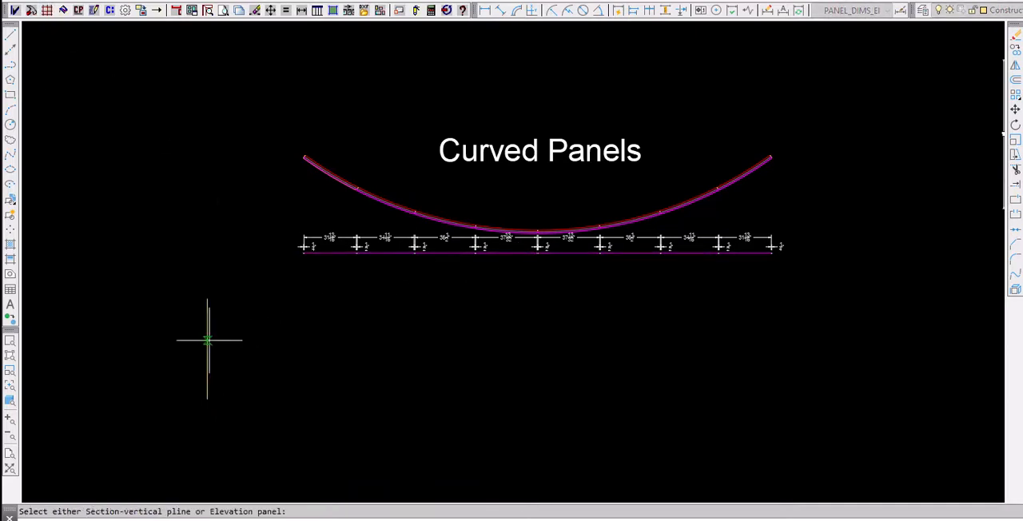
pyautogui.click(771, 298)
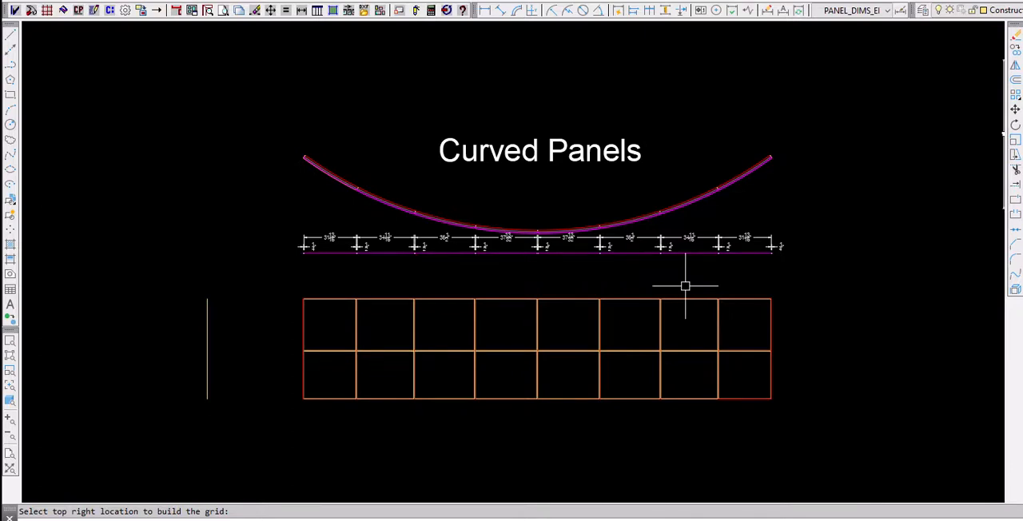
# - Convert the two grid shapes in the first column into panels, tagged from CX03 with increment 1, in BNT White-[62 x 196]-4-PE
pyautogui.click(80, 11)
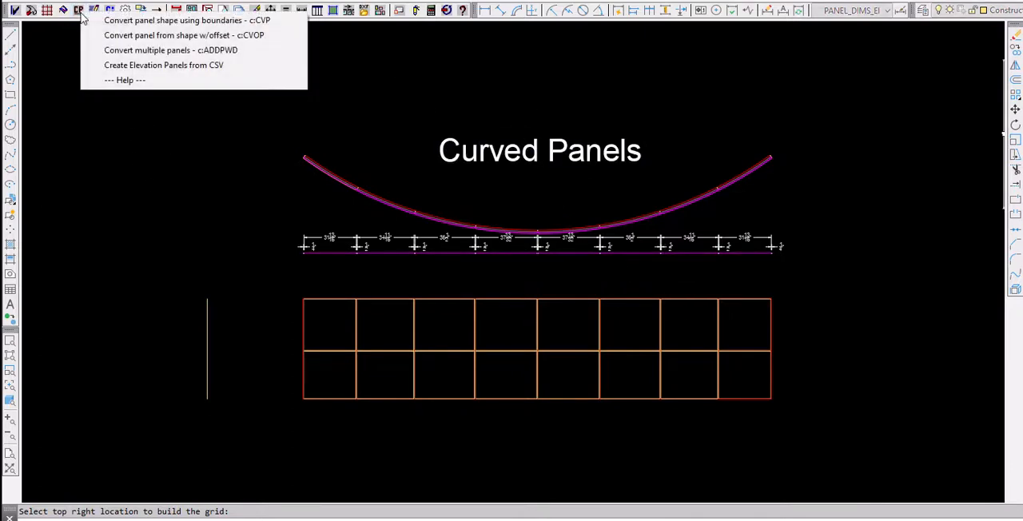
pyautogui.click(151, 51)
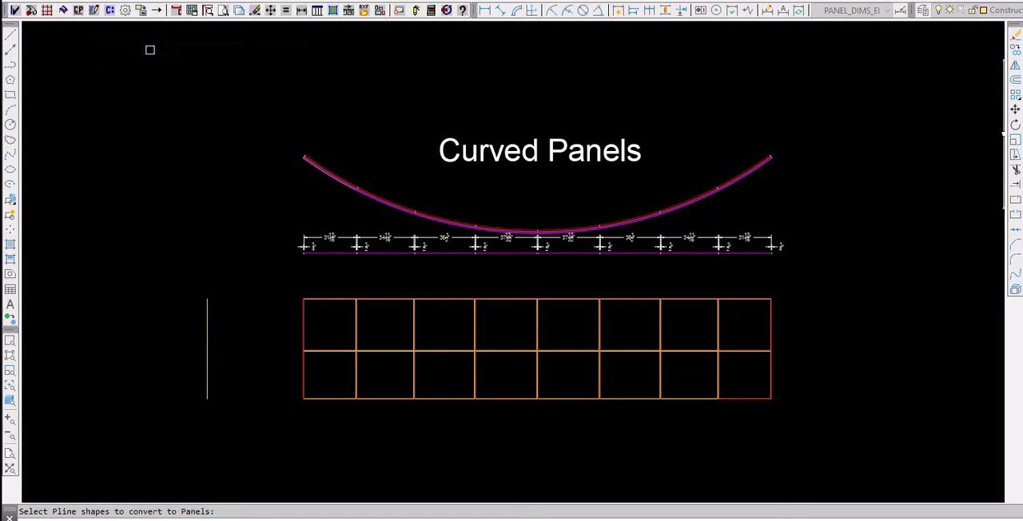
pyautogui.click(336, 384)
pyautogui.click(315, 327)
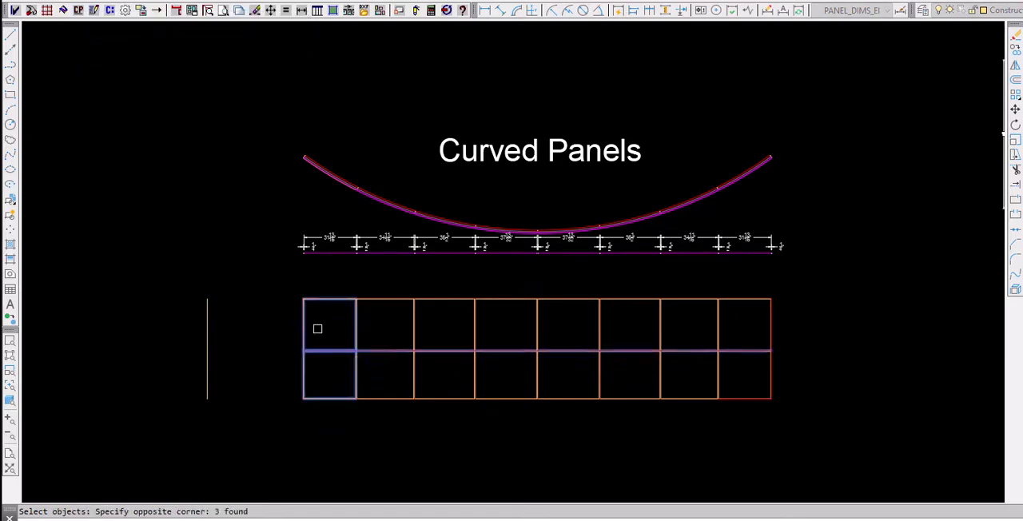
pyautogui.press('Return')
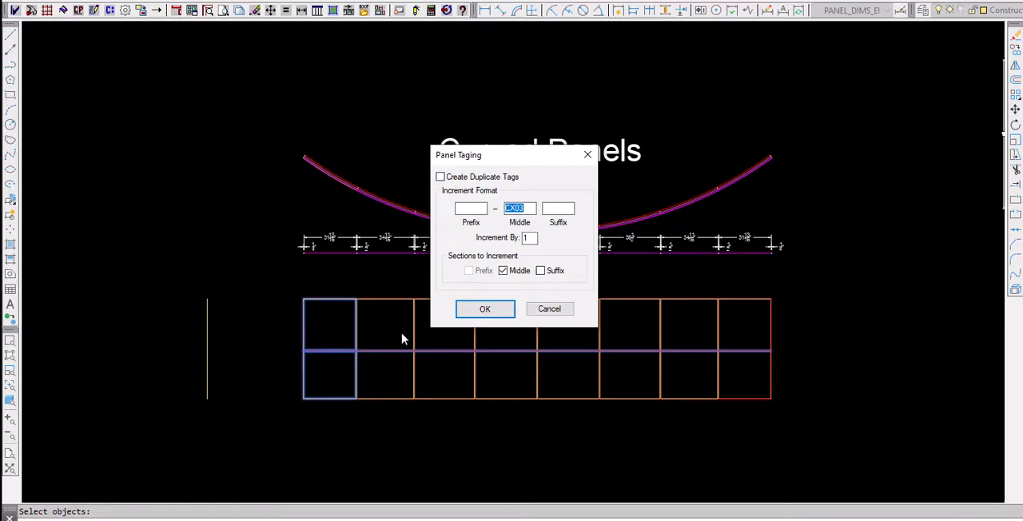
pyautogui.click(485, 308)
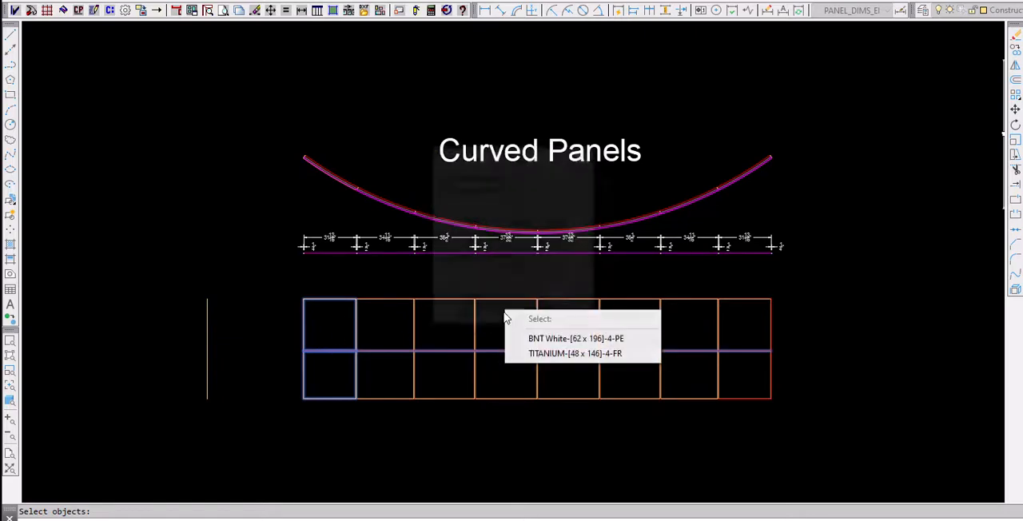
pyautogui.click(569, 339)
pyautogui.scroll(5, 338, 363)
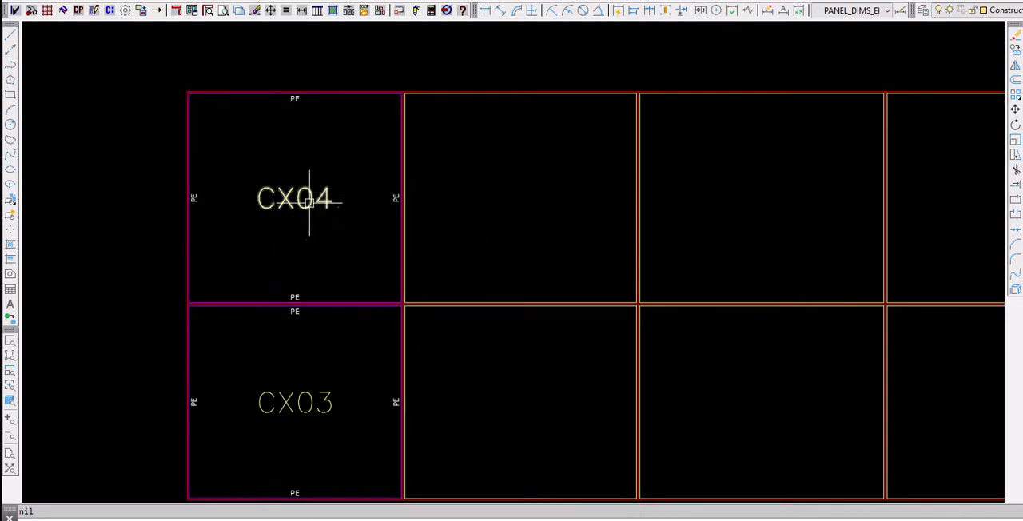
pyautogui.scroll(-2, 305, 254)
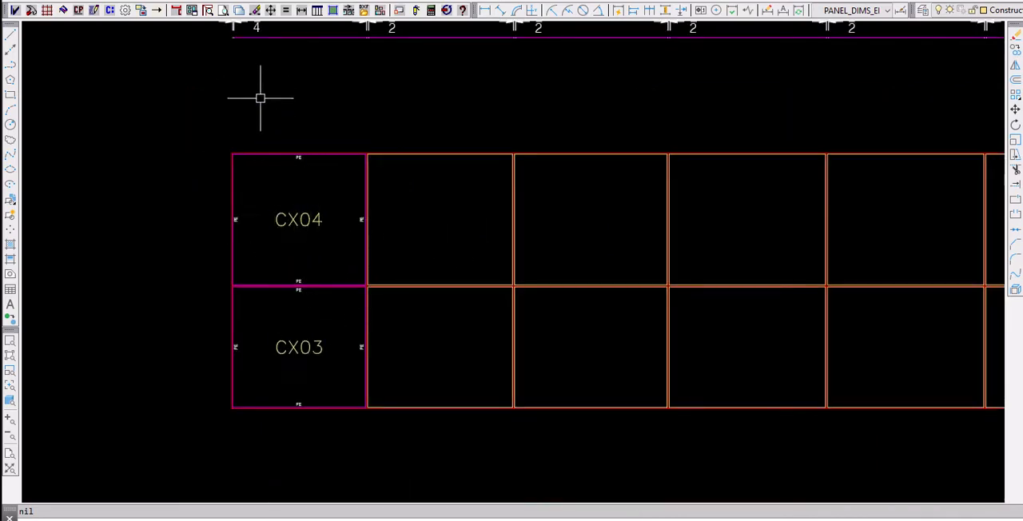
pyautogui.scroll(-1, 406, 318)
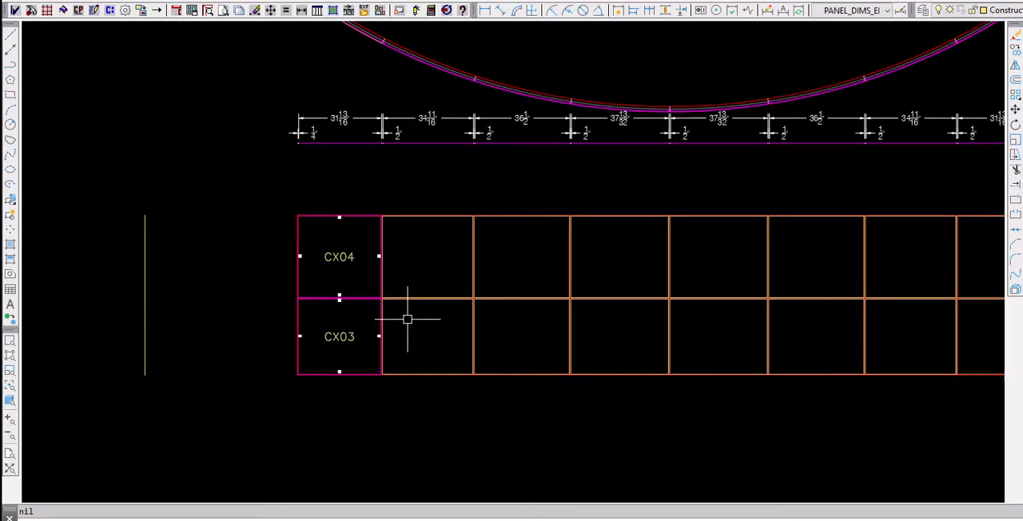
pyautogui.scroll(-1, 358, 284)
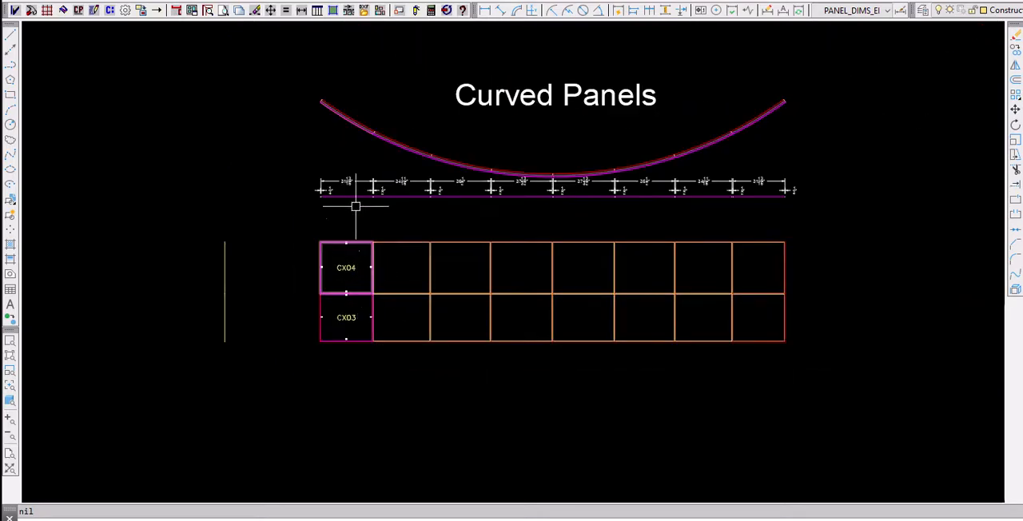
# - Check the section properties of the first curved panel at the arc's left end and save them
pyautogui.scroll(5, 331, 103)
pyautogui.moveTo(330, 107); pyautogui.dragTo(274, 253, button='middle')
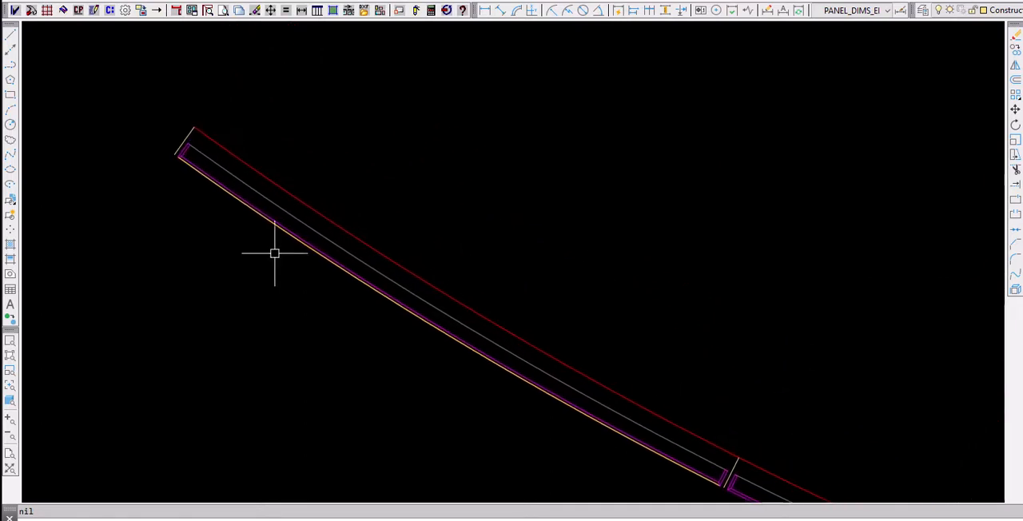
pyautogui.click(95, 10)
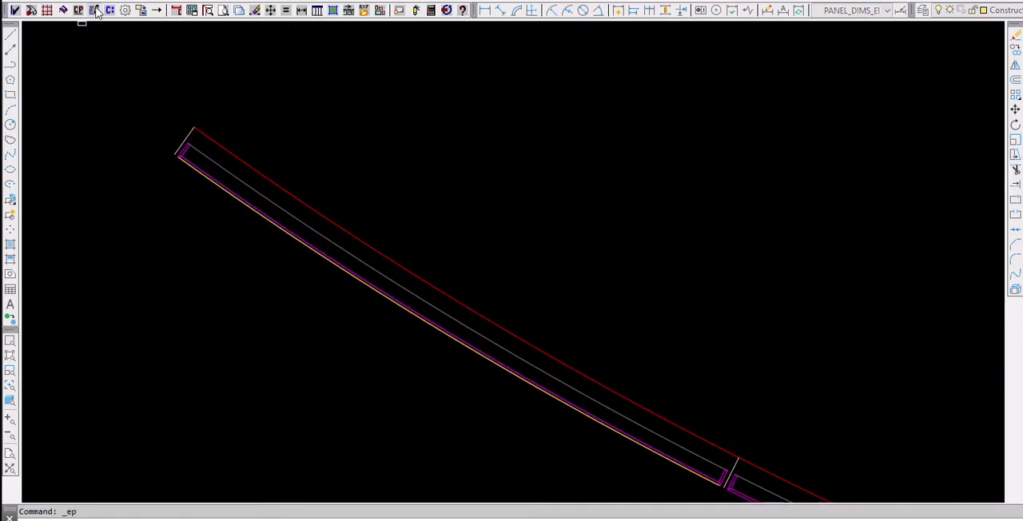
pyautogui.click(224, 194)
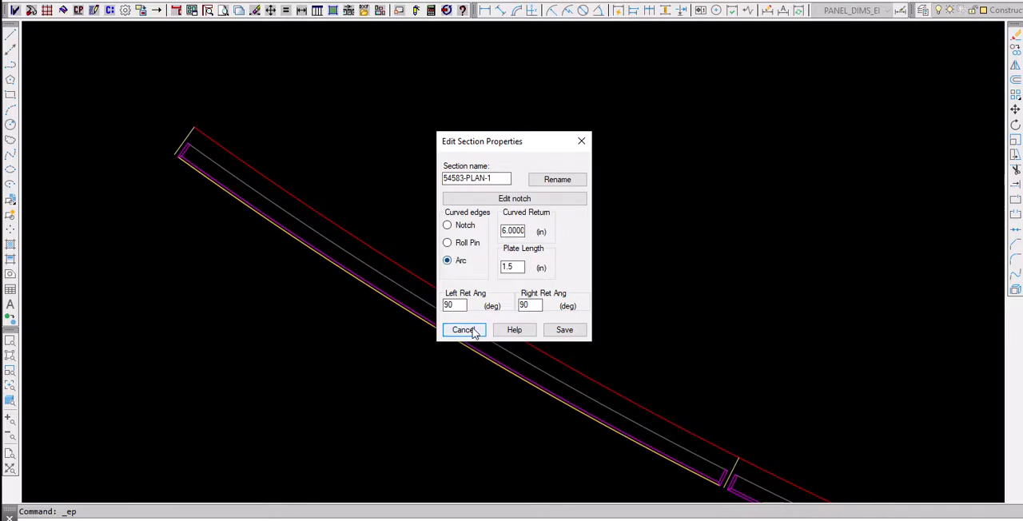
pyautogui.click(553, 332)
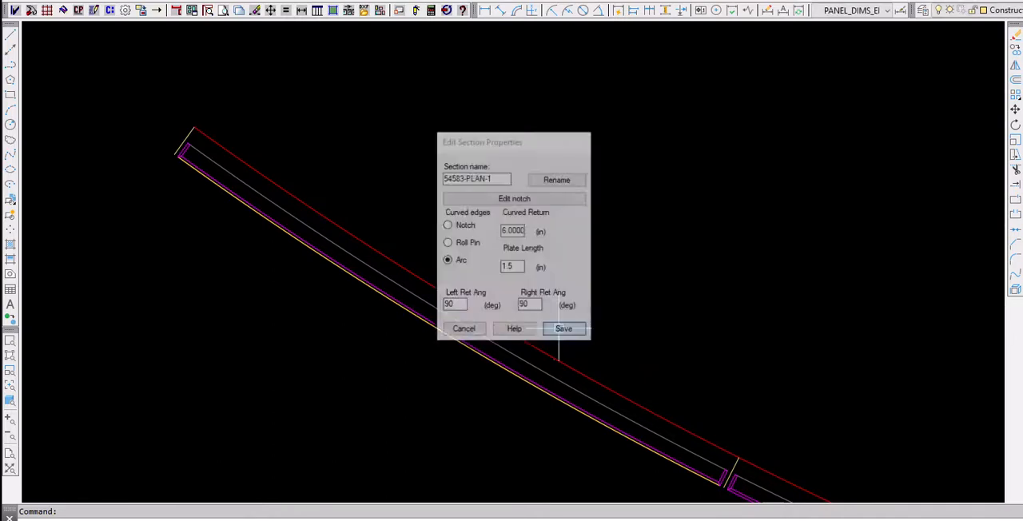
# - Quick-link the first curved panel's plan section to the elevation panel tags in the grid's first column, starting with CX04
pyautogui.click(110, 9)
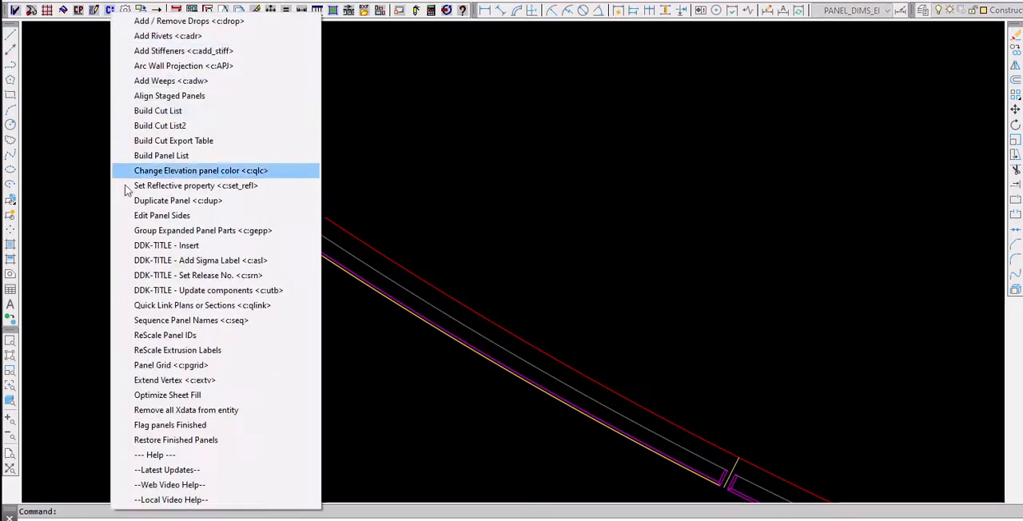
pyautogui.click(160, 305)
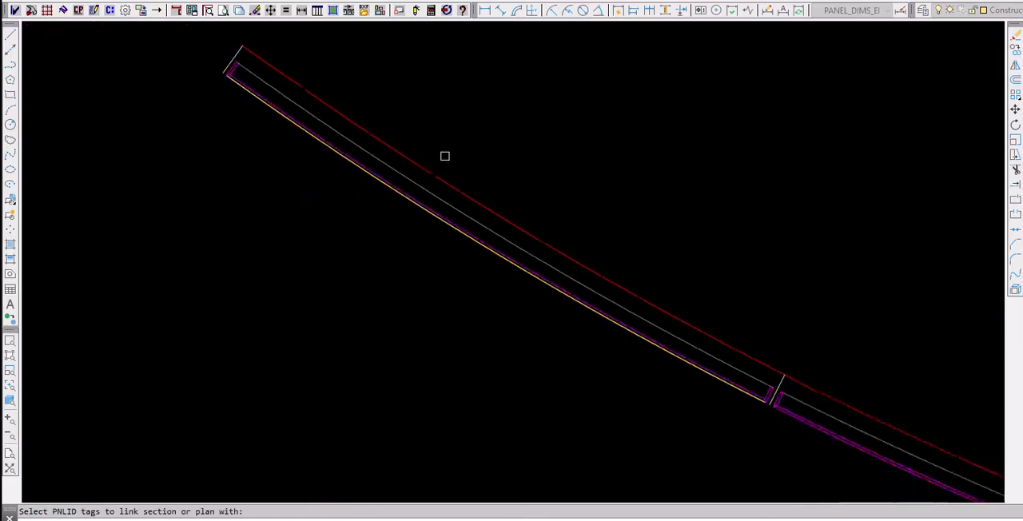
pyautogui.click(459, 405)
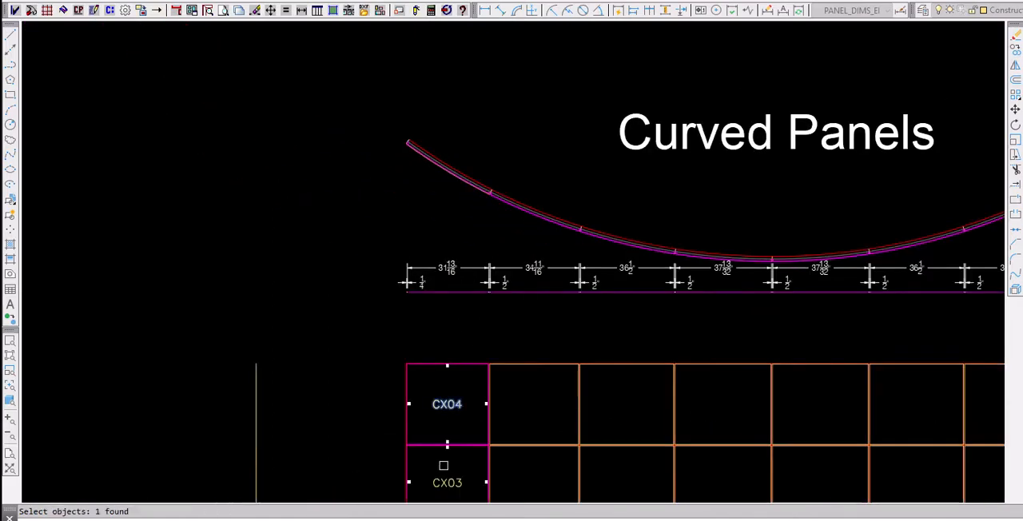
pyautogui.press('Return')
pyautogui.scroll(-2, 205, 288)
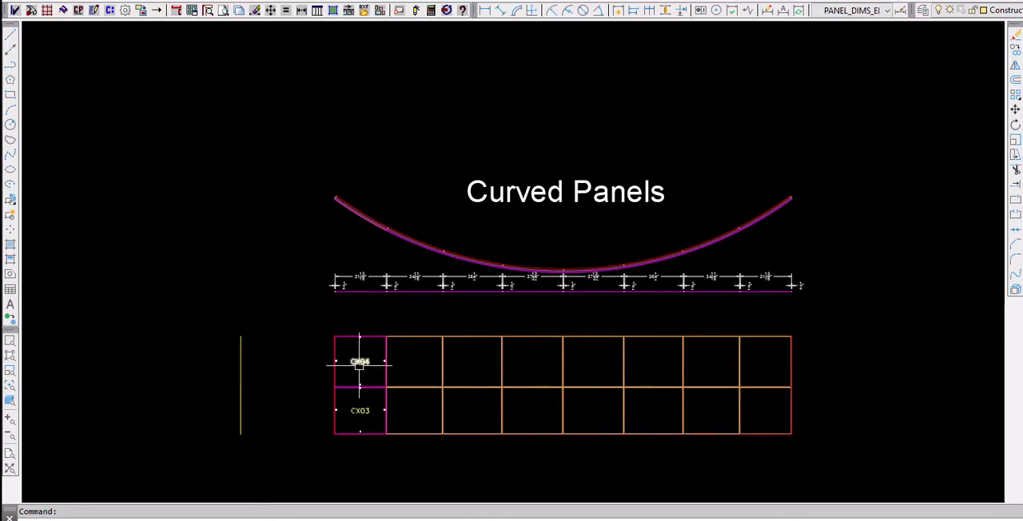
# - Duplicate panel CX04 into the remaining seven cells of the grid's top row, using the Inside Shape option
pyautogui.moveTo(360, 361)
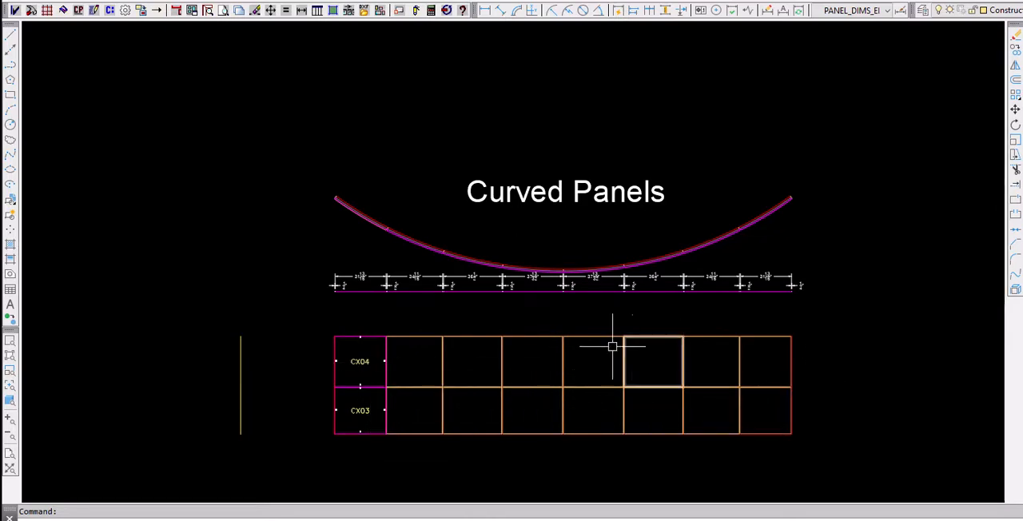
pyautogui.click(110, 11)
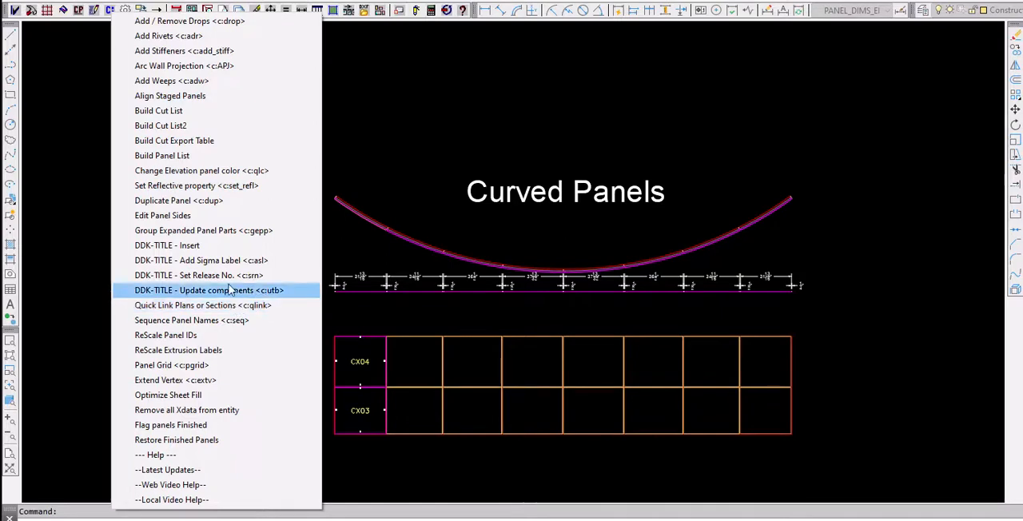
pyautogui.click(199, 207)
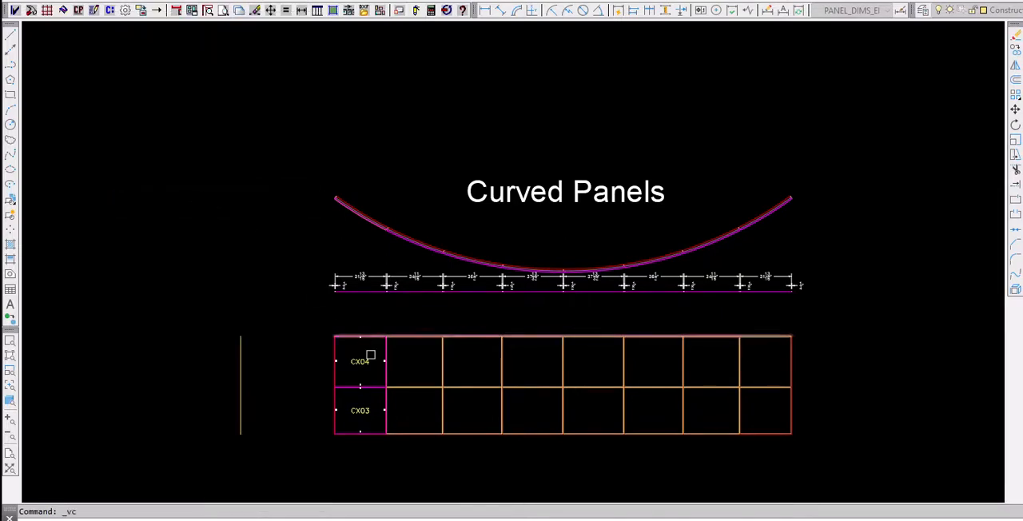
pyautogui.click(357, 366)
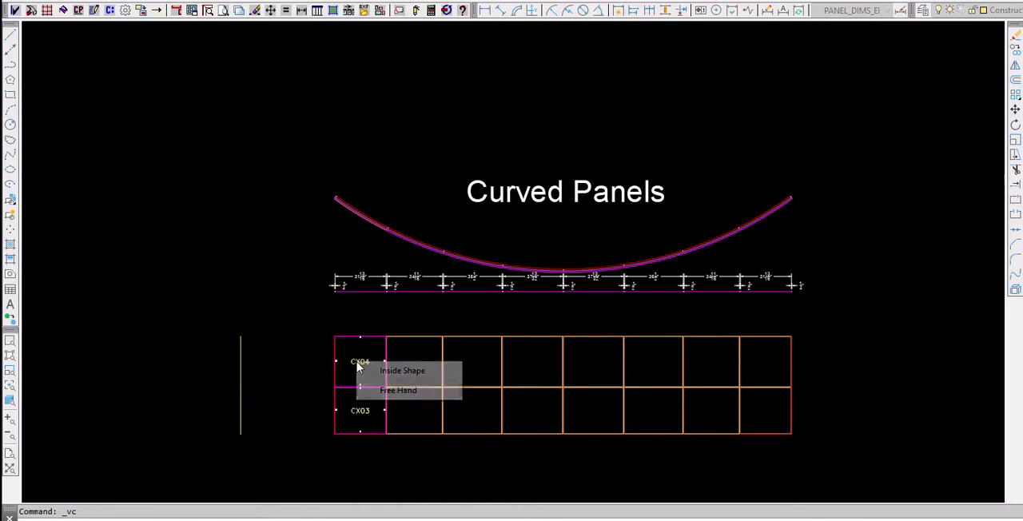
pyautogui.click(401, 371)
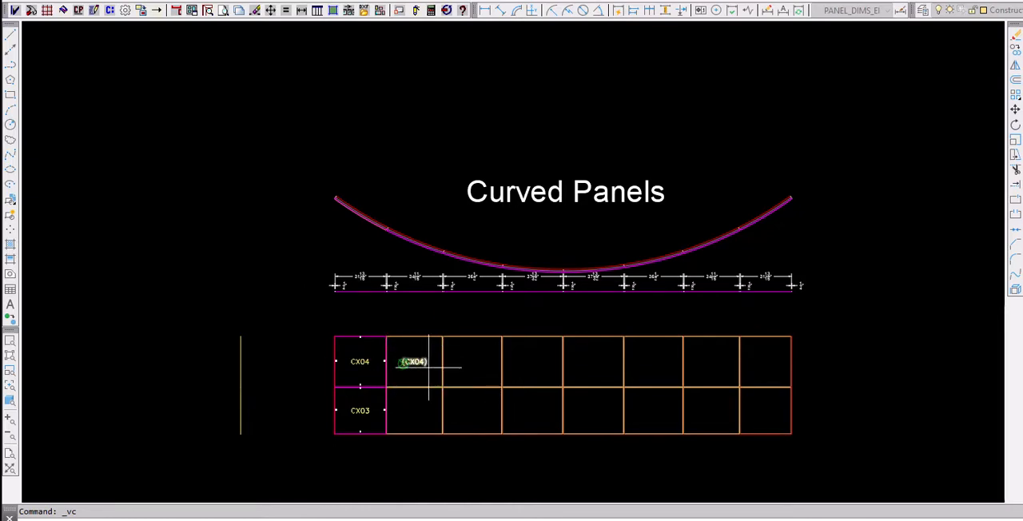
pyautogui.click(414, 362)
pyautogui.click(471, 364)
pyautogui.click(532, 363)
pyautogui.click(593, 364)
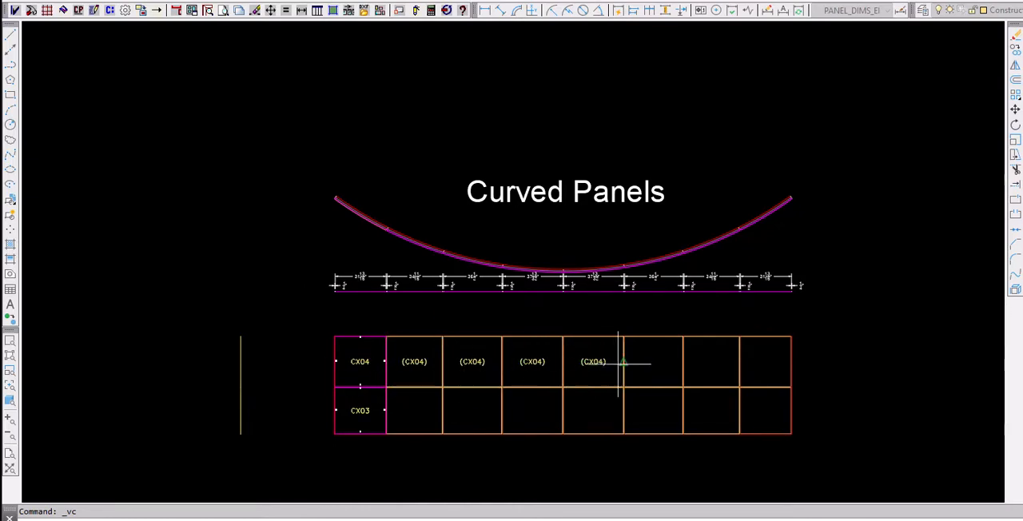
pyautogui.click(653, 364)
pyautogui.click(710, 364)
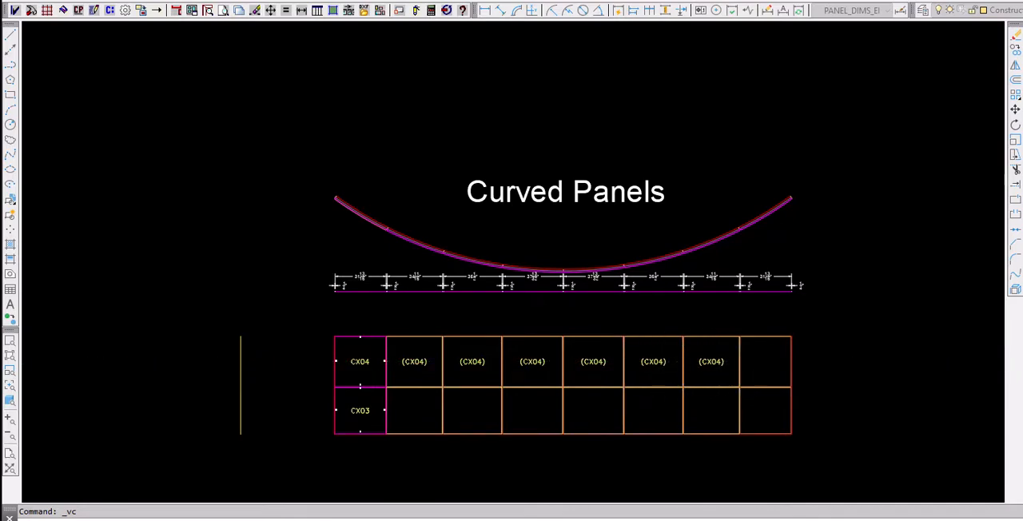
# - Duplicate panel CX03 into the remaining seven cells of the grid's bottom row, using the Inside Shape option
pyautogui.rightClick(292, 334)
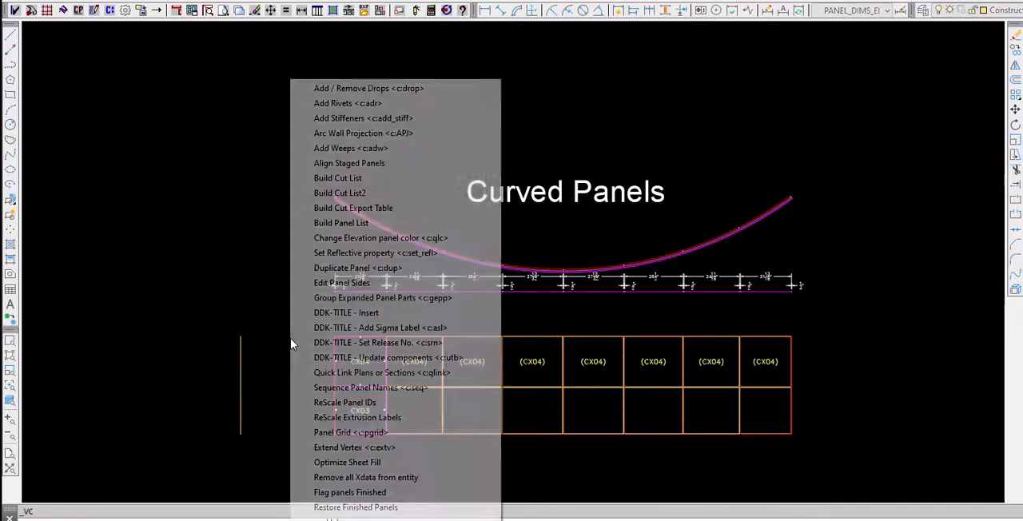
pyautogui.click(357, 267)
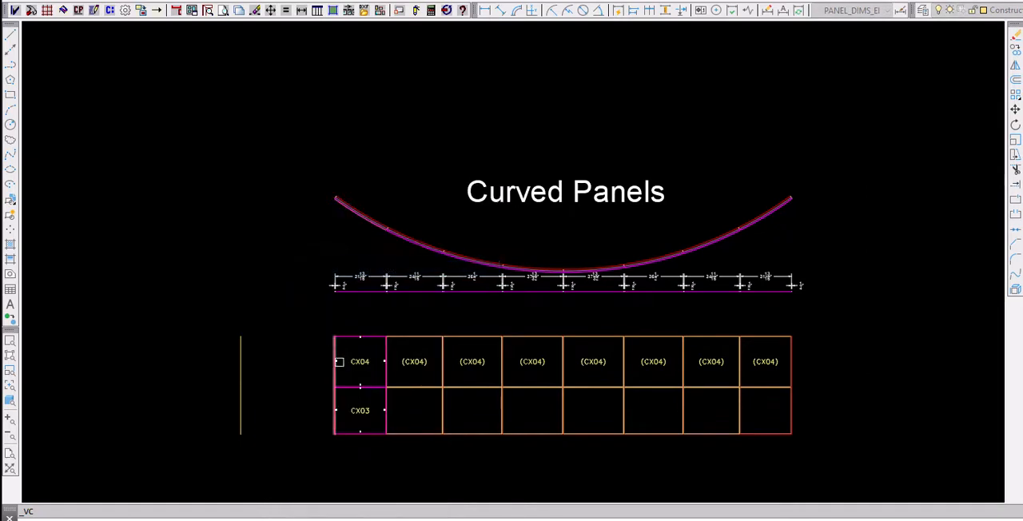
pyautogui.rightClick(355, 411)
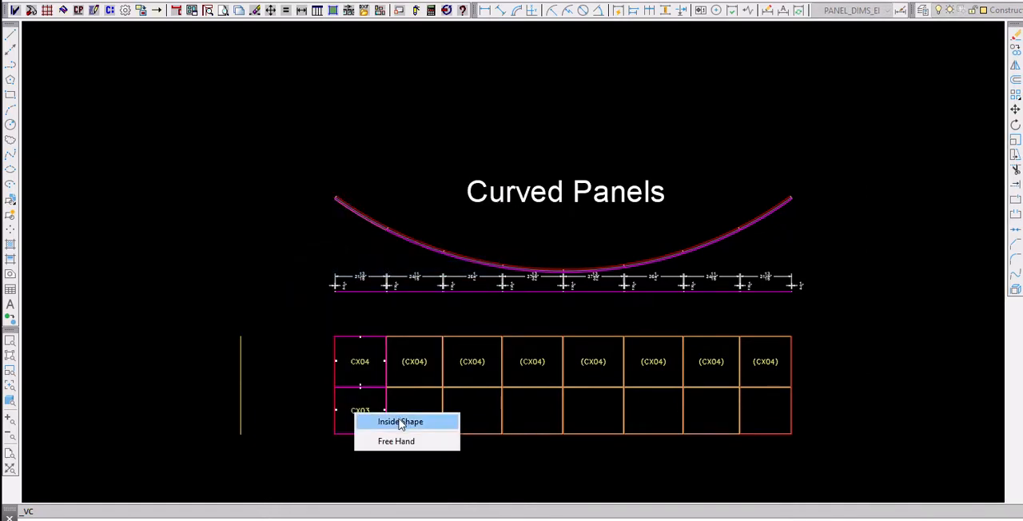
pyautogui.click(401, 422)
pyautogui.click(415, 410)
pyautogui.click(473, 411)
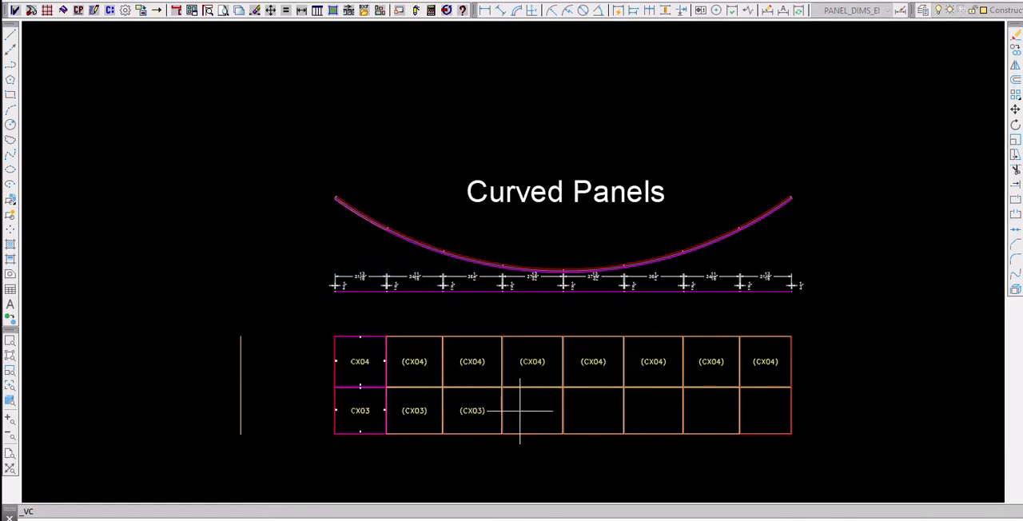
pyautogui.click(532, 410)
pyautogui.click(592, 410)
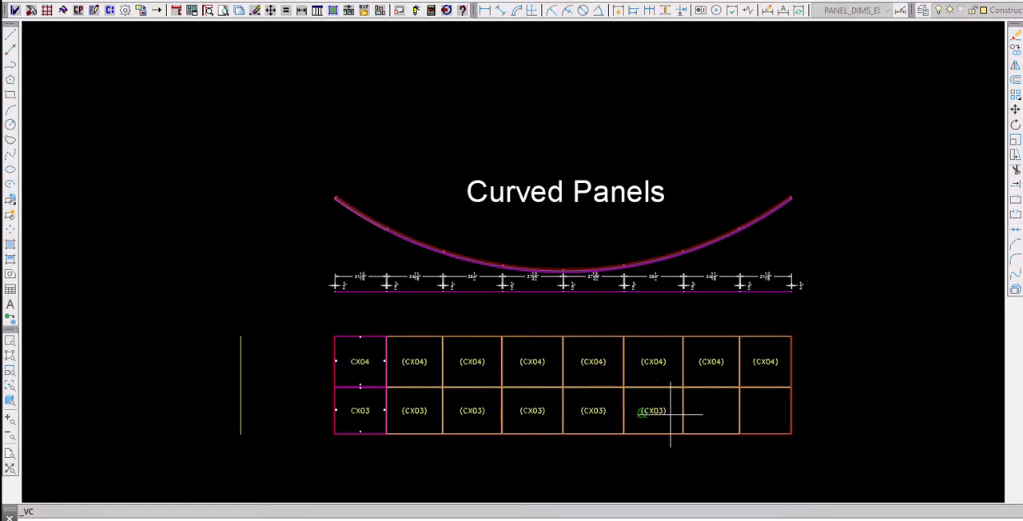
pyautogui.click(707, 410)
pyautogui.click(754, 409)
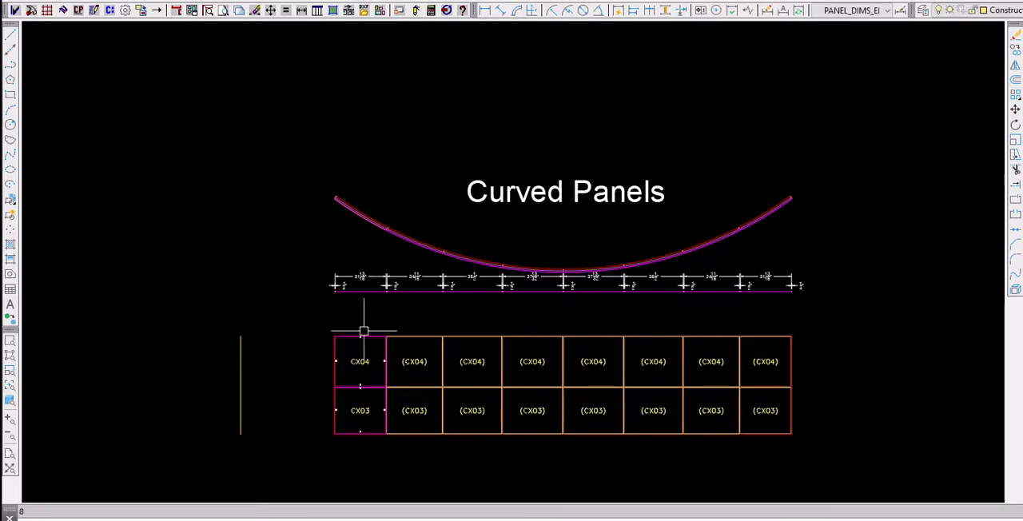
# - Choose elevation panels CX03 and CX04 in the grid's first column for flat panel drawing and mark both in the standard list
pyautogui.click(334, 11)
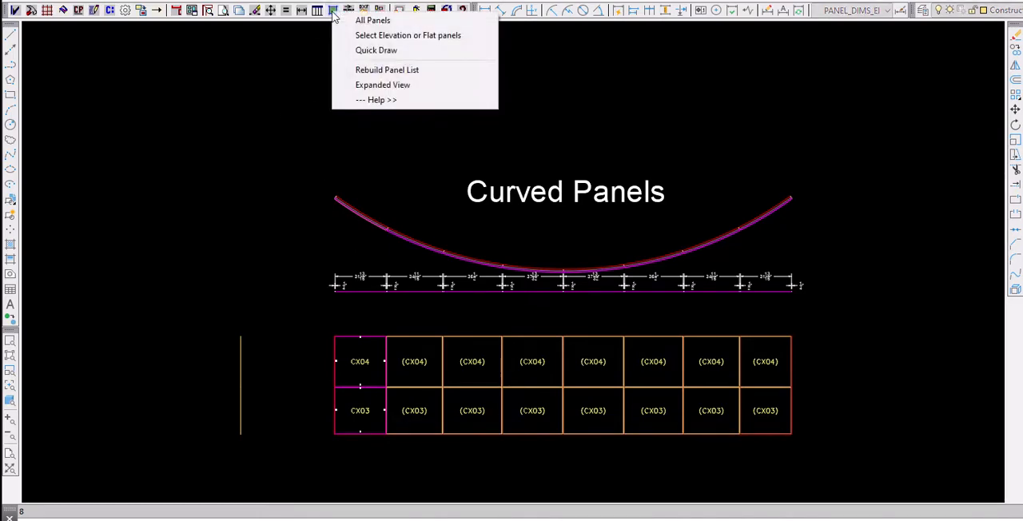
pyautogui.click(375, 35)
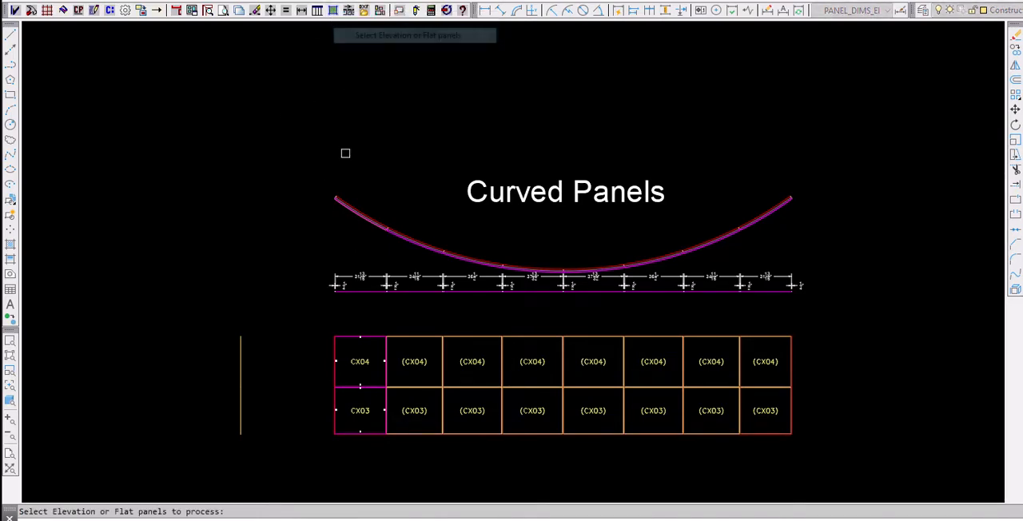
pyautogui.click(353, 440)
pyautogui.click(354, 358)
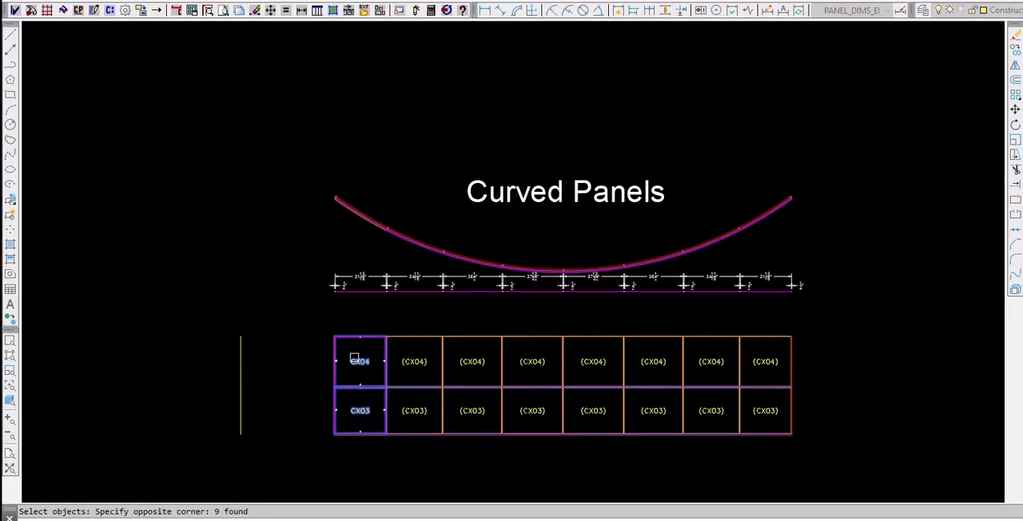
pyautogui.press('Return')
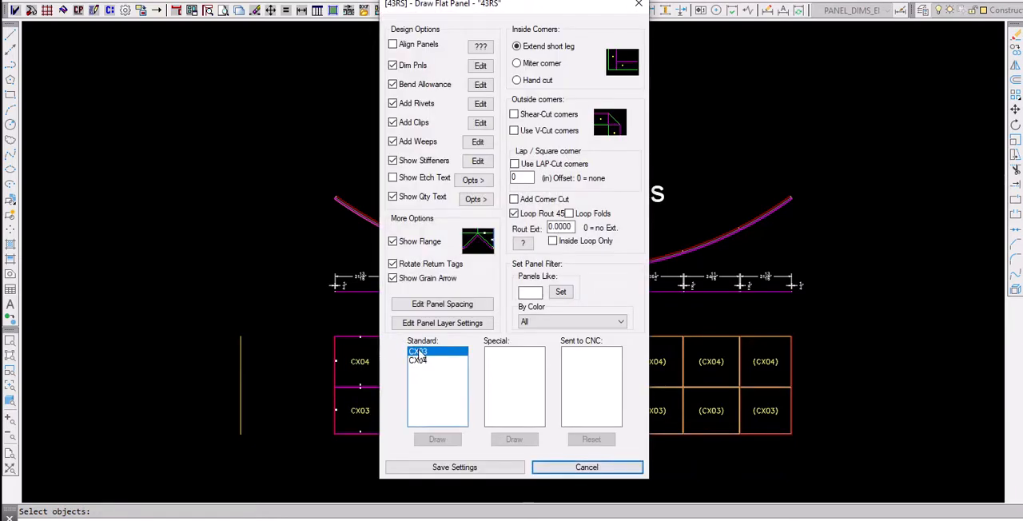
pyautogui.moveTo(417, 352); pyautogui.dragTo(419, 361)
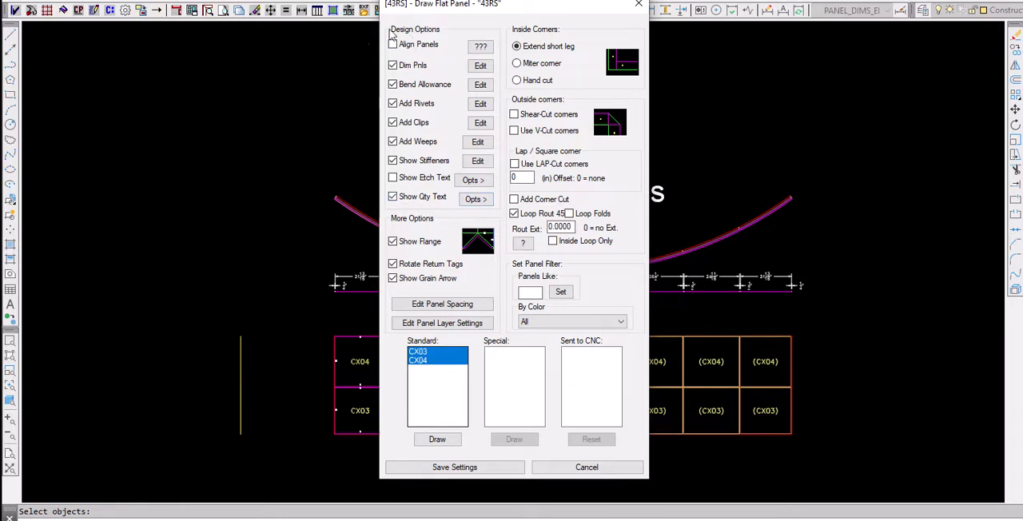
# - Set the flat panels' quantity text to the Single Qty Line format and save the label options
pyautogui.click(477, 199)
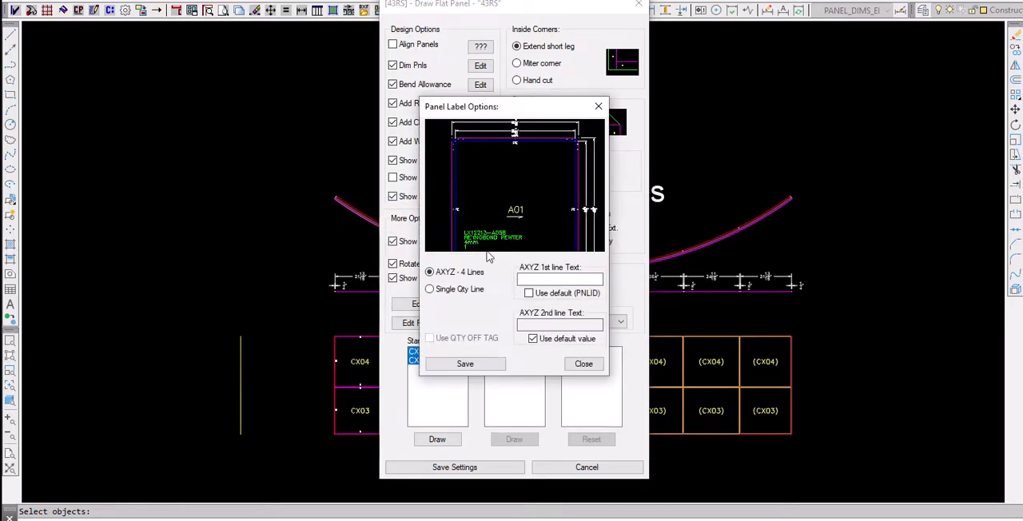
pyautogui.click(431, 289)
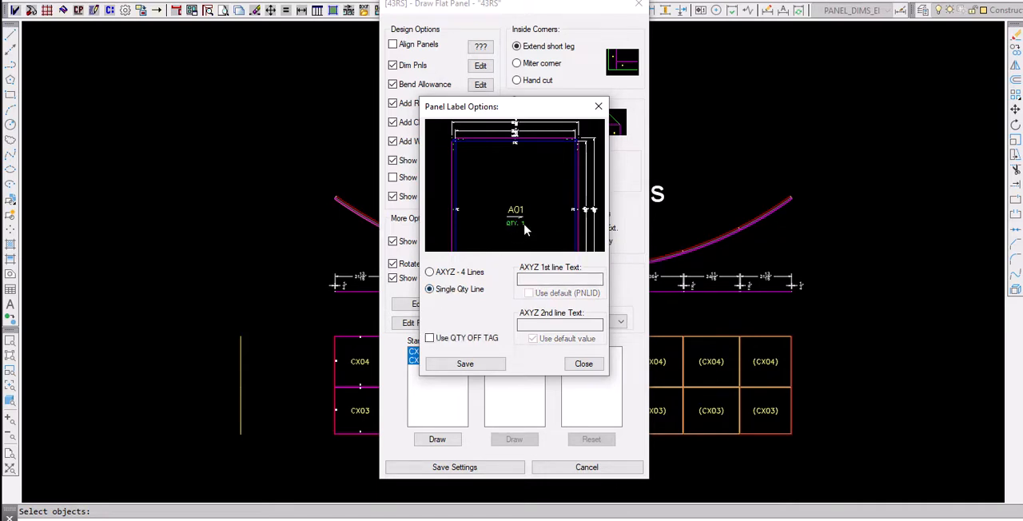
pyautogui.click(430, 272)
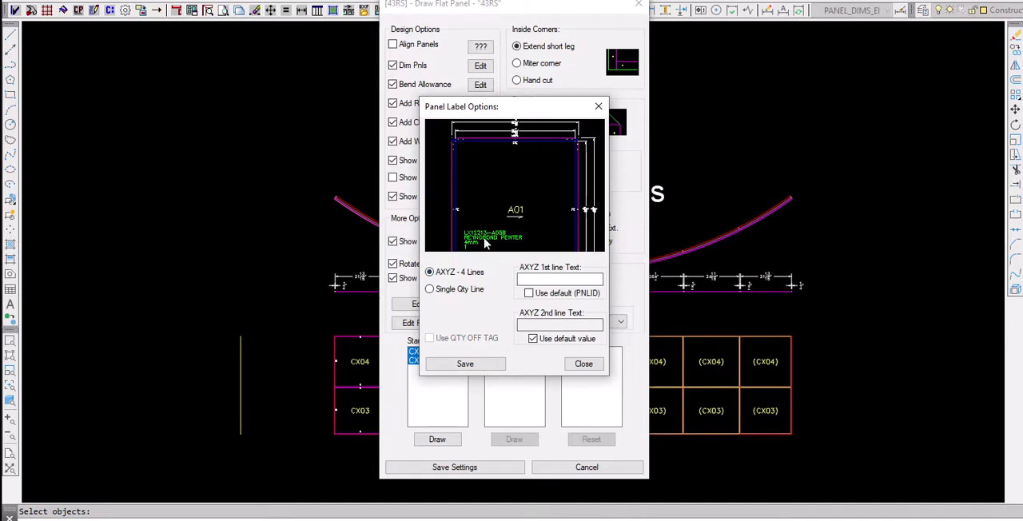
pyautogui.click(436, 291)
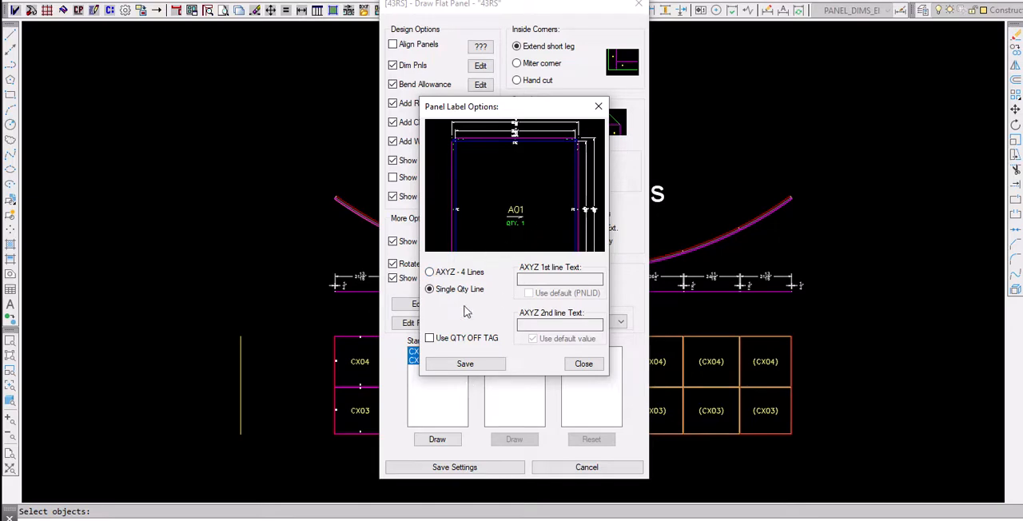
pyautogui.click(463, 363)
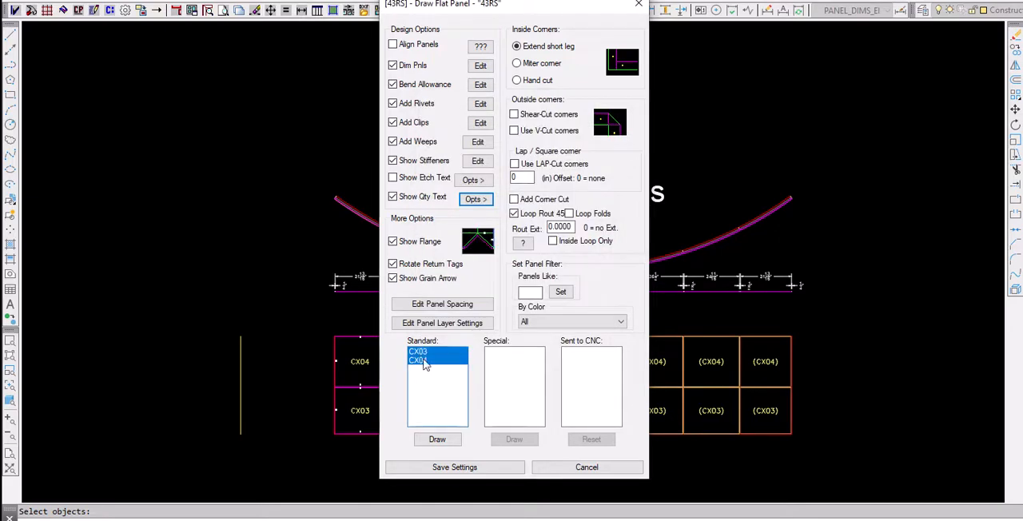
# - Draw flat panels CX03 and CX04 in the Work Zone and check CX03's quantity label and curved edges
pyautogui.click(438, 439)
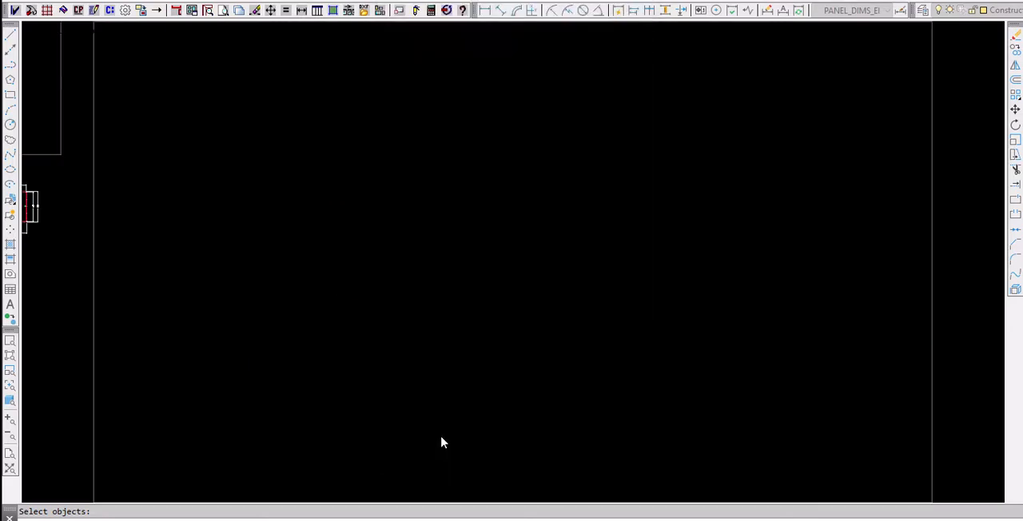
pyautogui.scroll(-6, 317, 173)
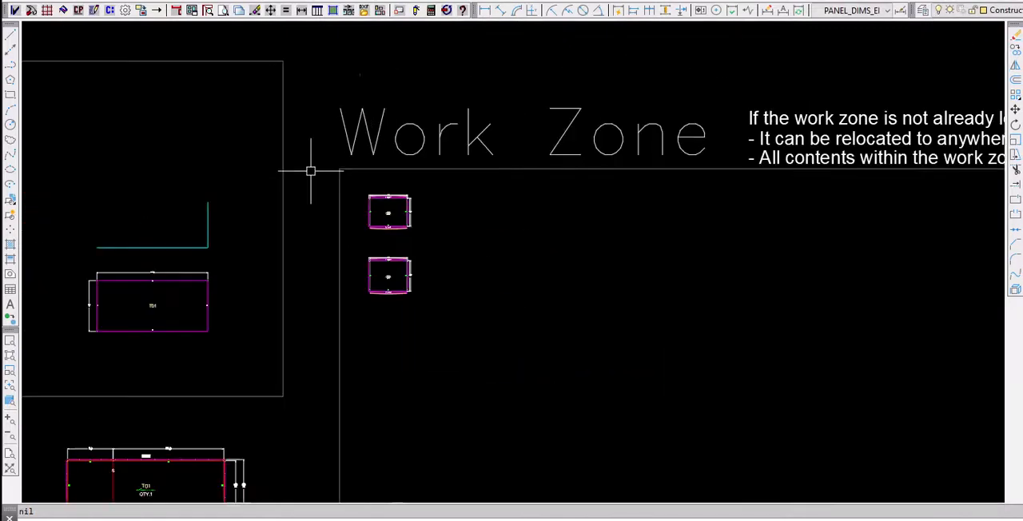
pyautogui.scroll(6, 384, 206)
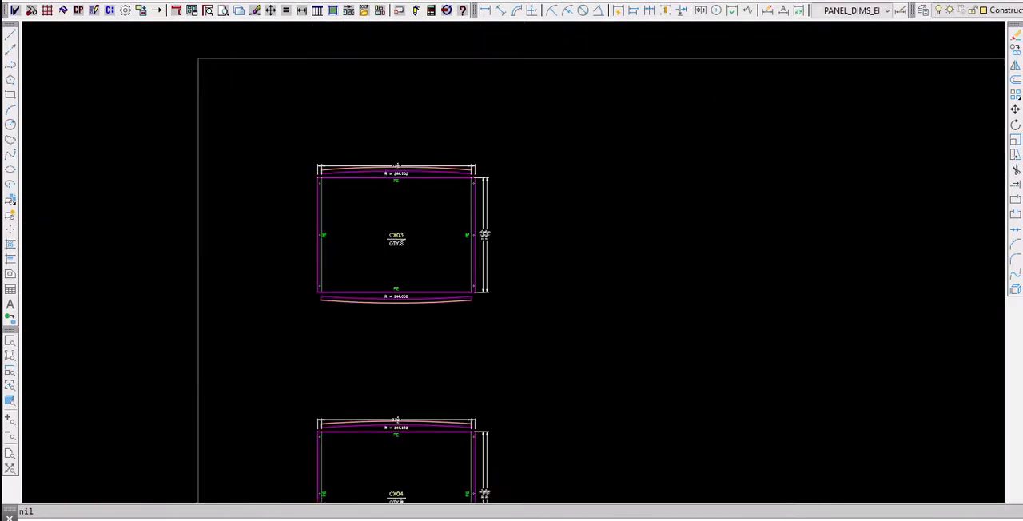
pyautogui.scroll(6, 434, 335)
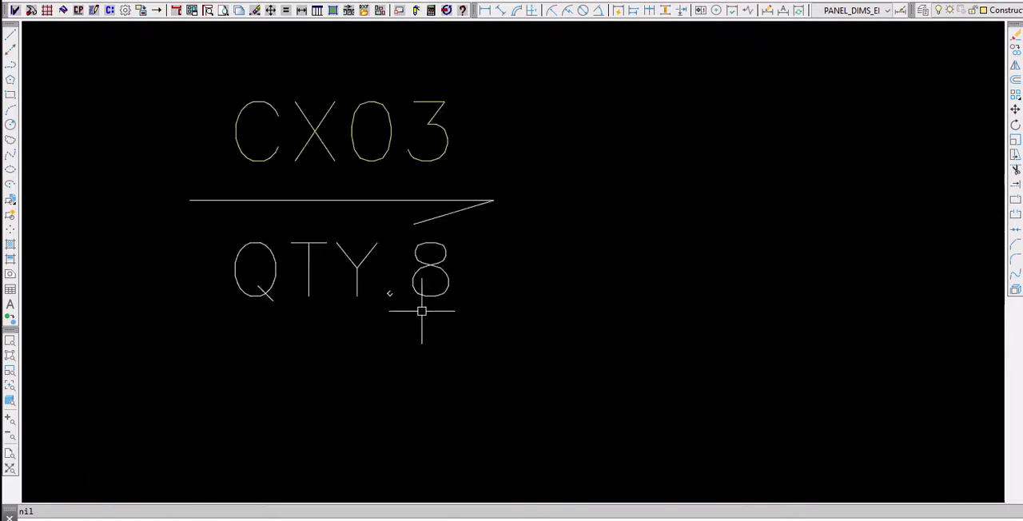
pyautogui.scroll(-5, 445, 303)
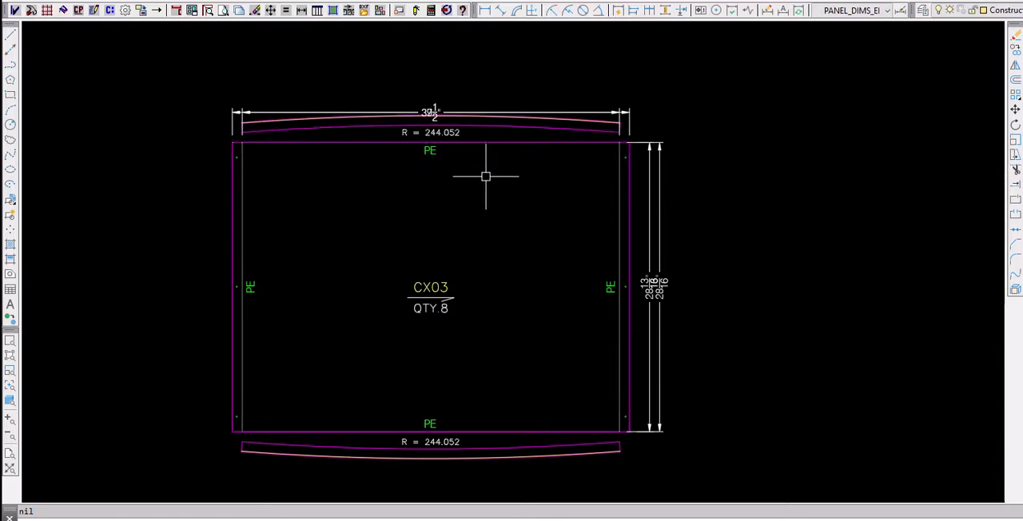
pyautogui.scroll(-12, 679, 302)
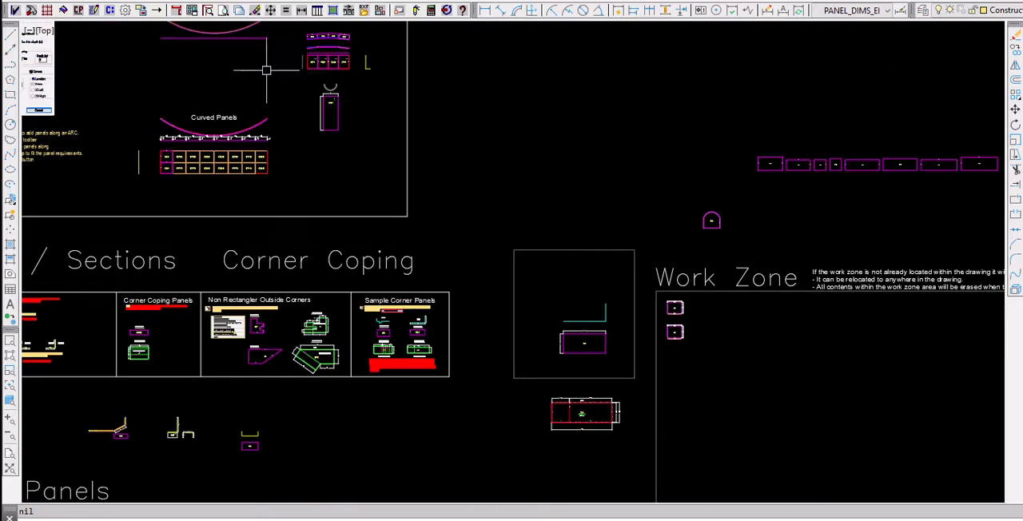
# - Set the curved edges of the first curved panel's section at the arc's left end to Notch with U-shape notches, and save
pyautogui.moveTo(282, 82); pyautogui.dragTo(467, 192, button='middle')
pyautogui.scroll(4, 362, 257)
pyautogui.scroll(2, 351, 255)
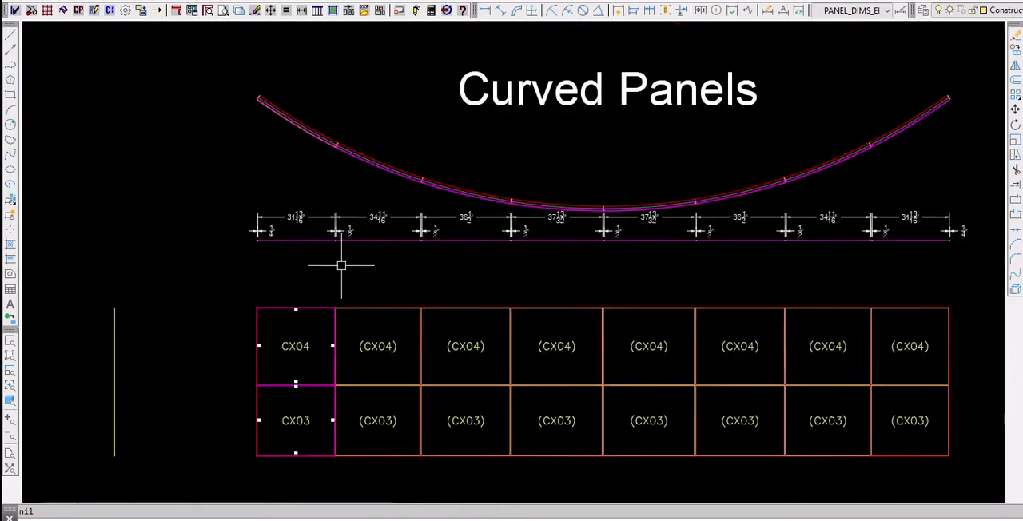
pyautogui.scroll(6, 281, 112)
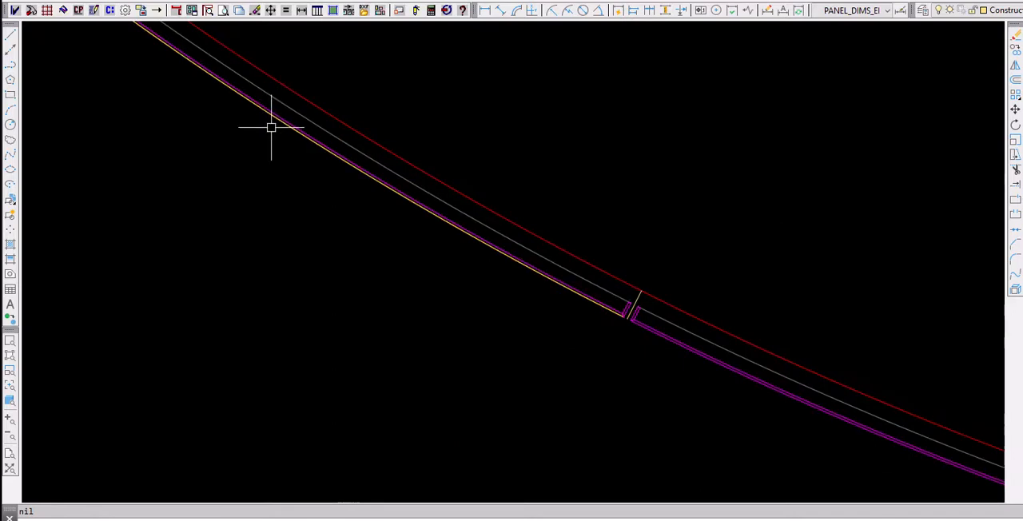
pyautogui.moveTo(260, 151); pyautogui.dragTo(337, 228, button='middle')
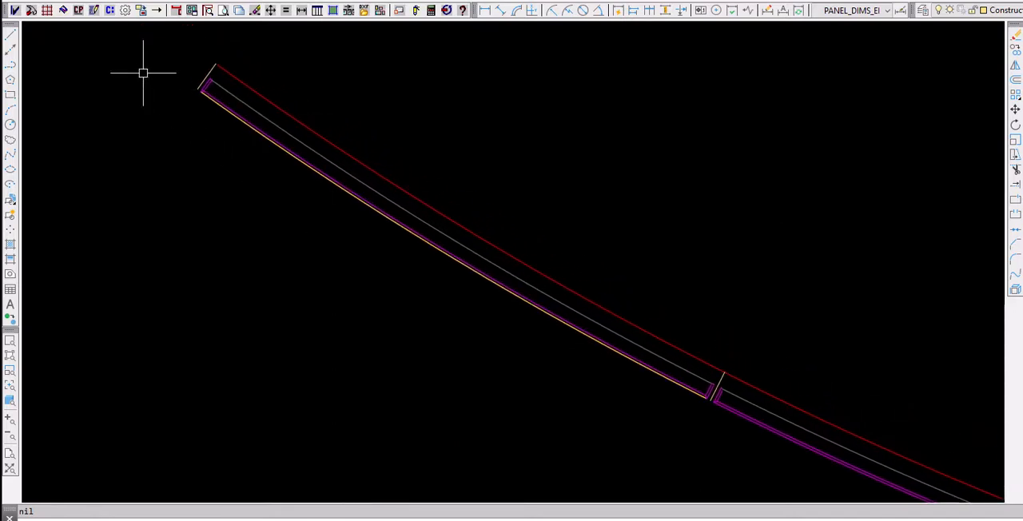
pyautogui.click(93, 11)
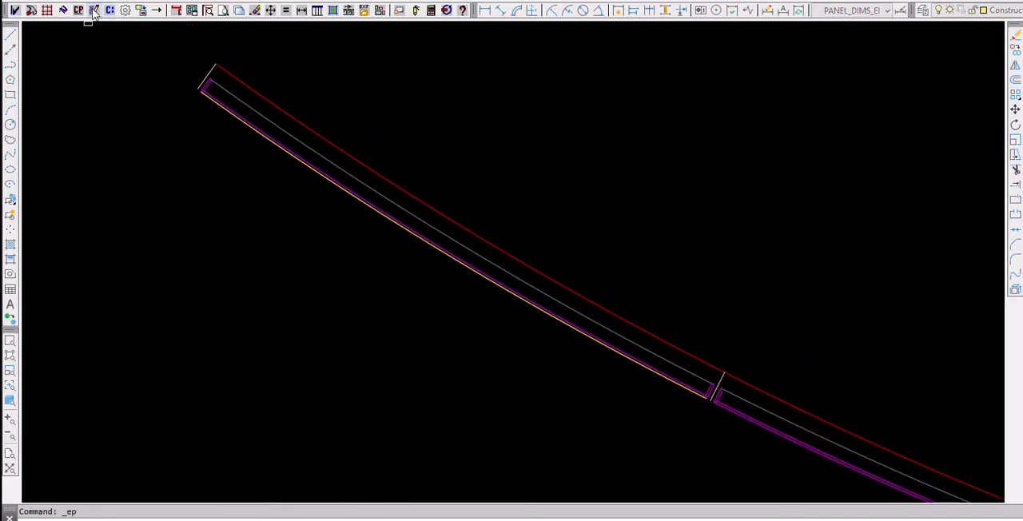
pyautogui.click(279, 152)
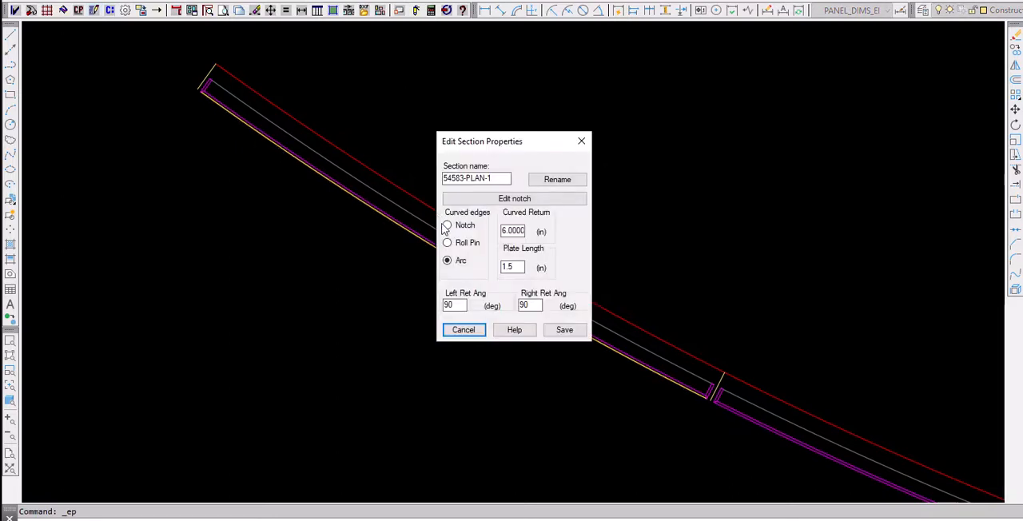
pyautogui.click(544, 199)
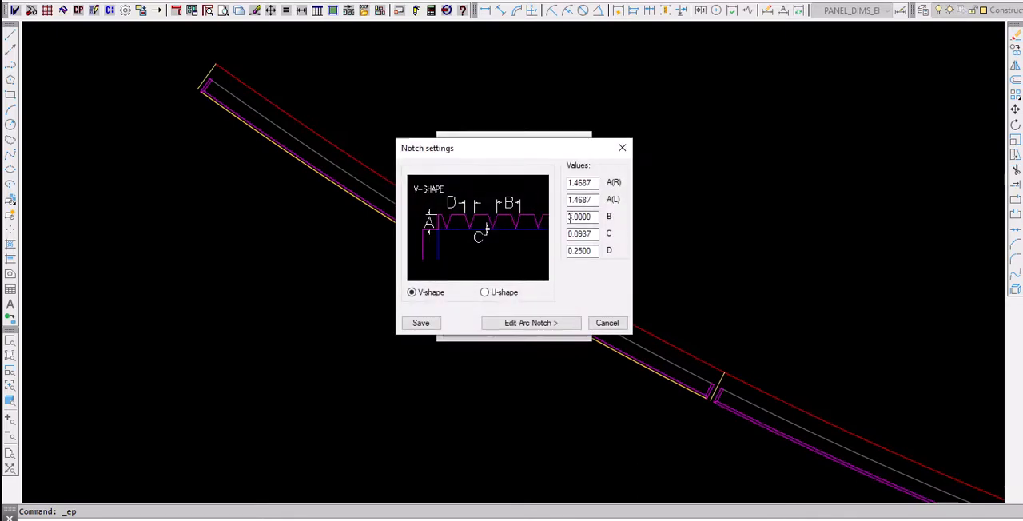
pyautogui.click(484, 294)
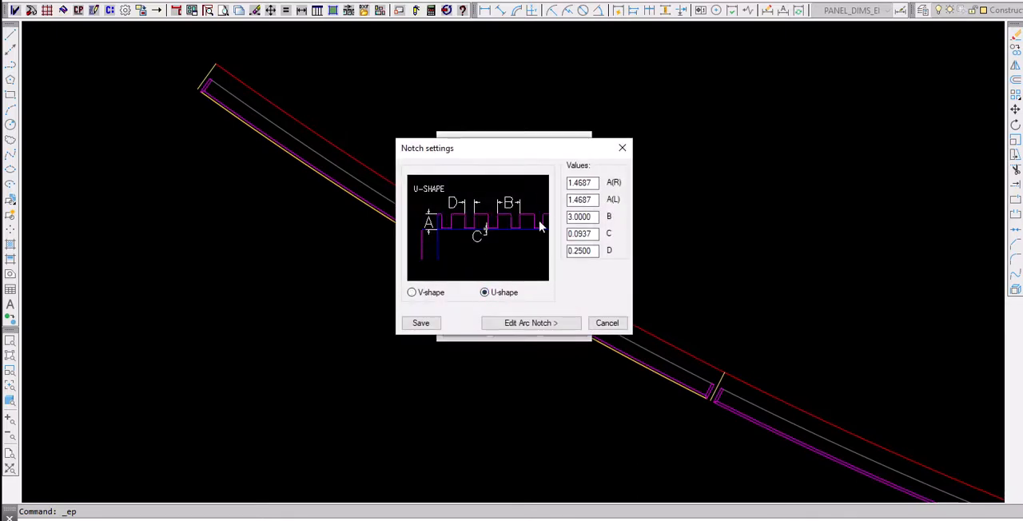
pyautogui.click(421, 322)
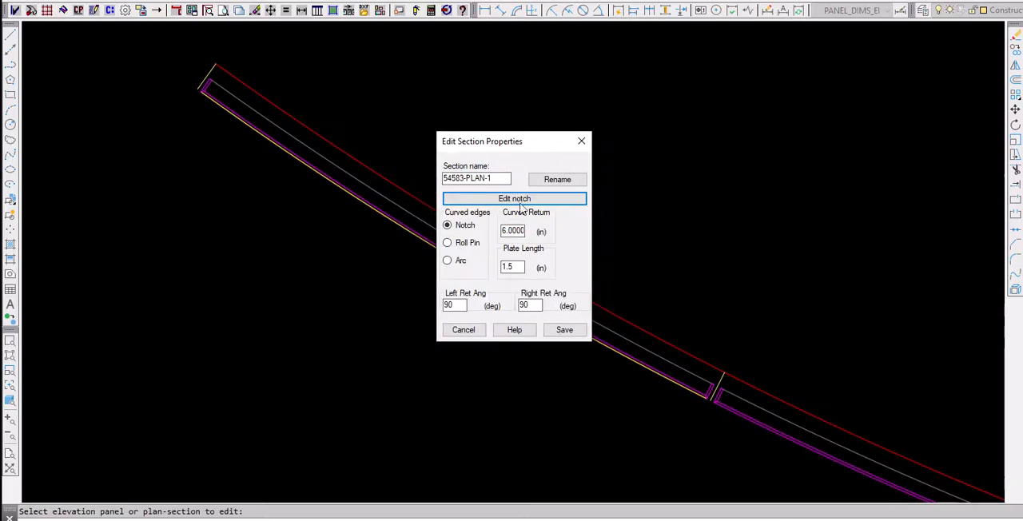
pyautogui.click(564, 330)
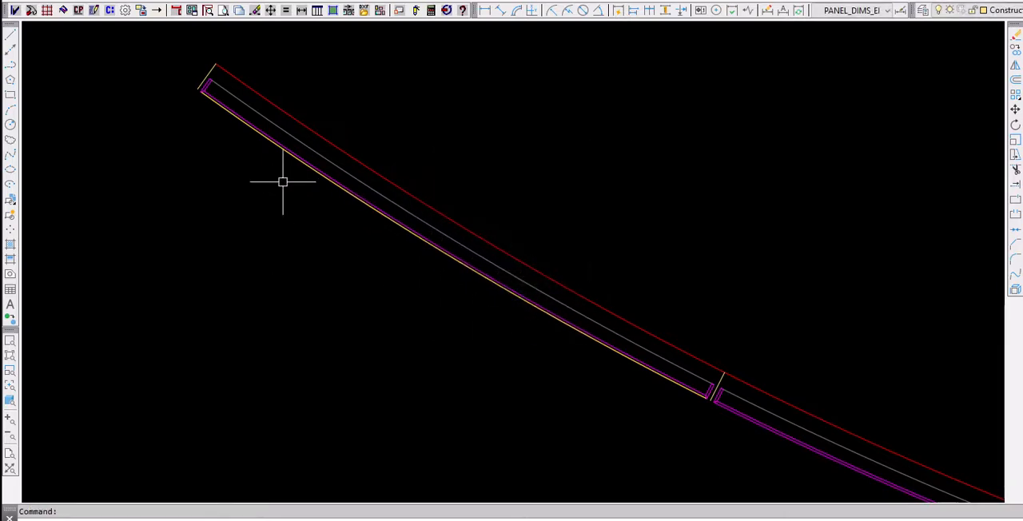
# - Redraw the first-column elevation panels CX03 and CX04 as flat panels with the revised section settings
pyautogui.scroll(-10, 199, 117)
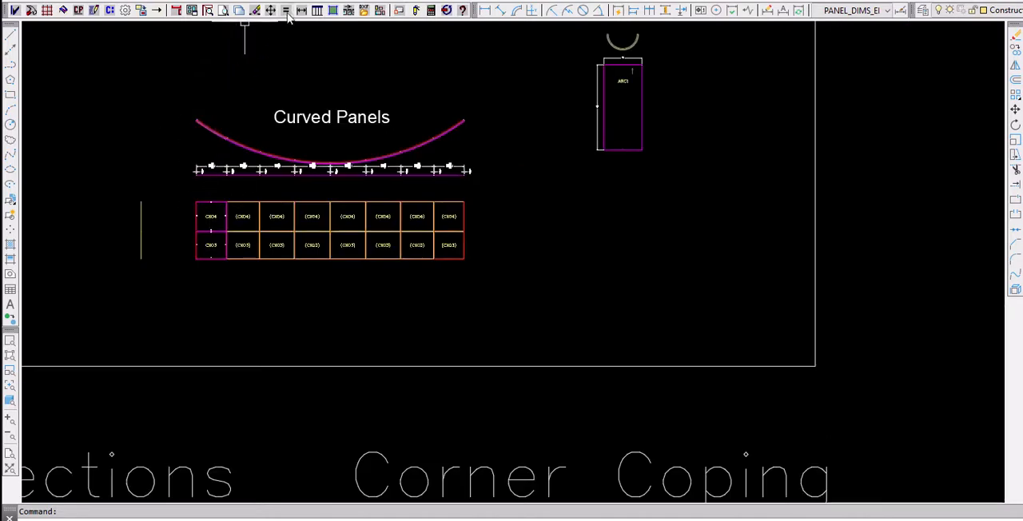
pyautogui.click(333, 10)
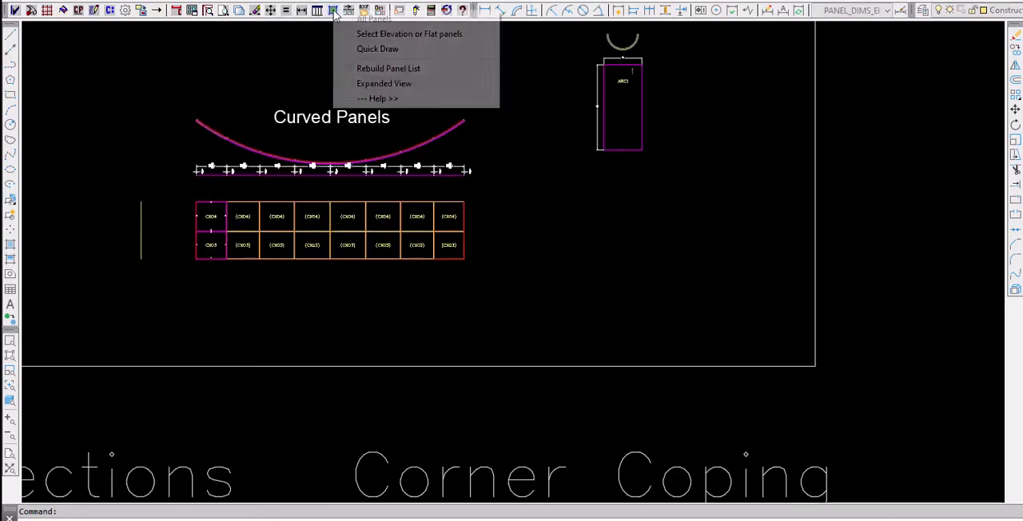
pyautogui.click(370, 34)
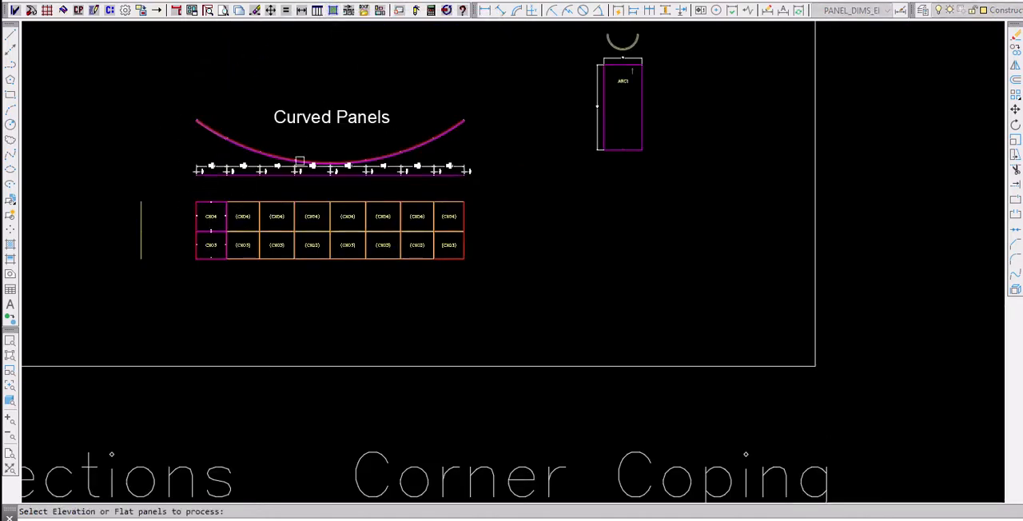
pyautogui.click(218, 277)
pyautogui.click(205, 199)
pyautogui.press('Return')
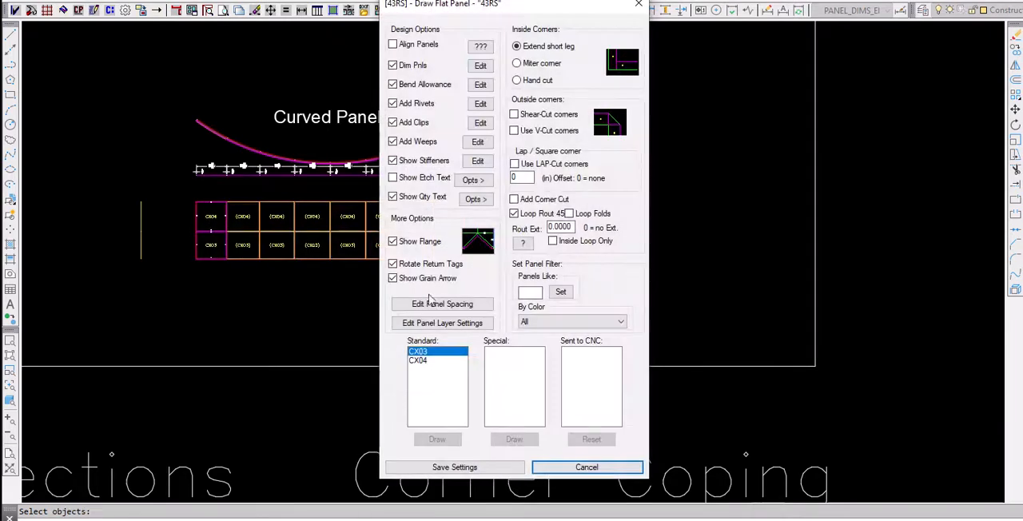
pyautogui.moveTo(437, 348); pyautogui.dragTo(434, 364)
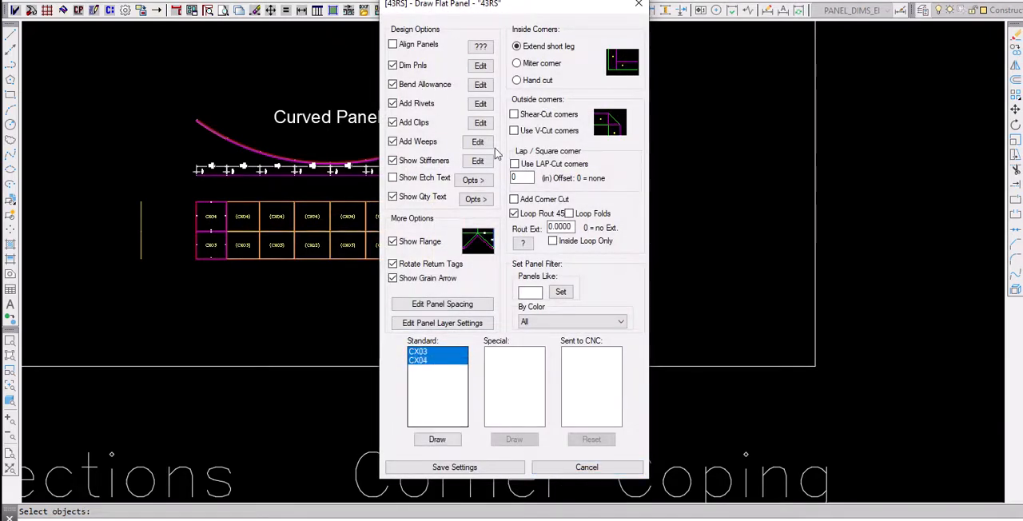
pyautogui.click(438, 440)
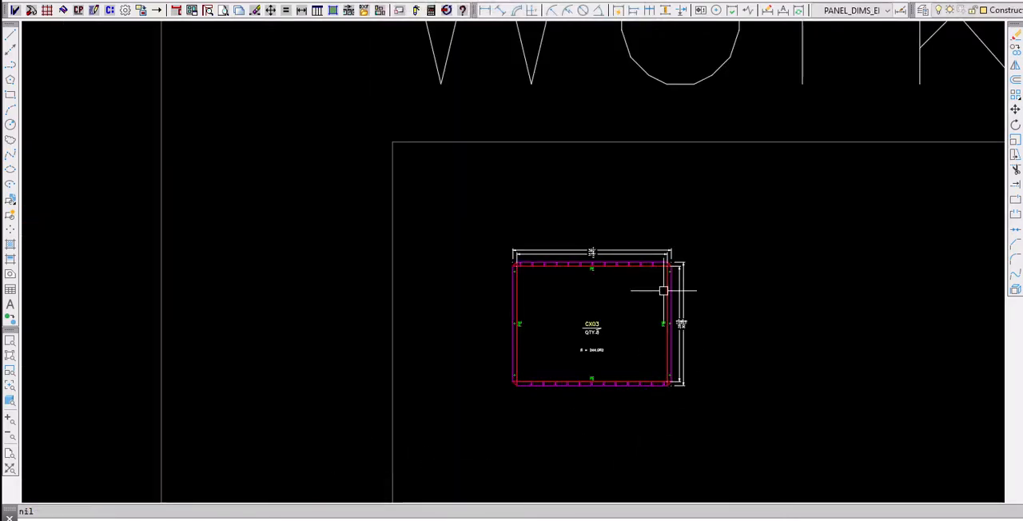
# - Examine the notched edges, dimensions, quantity label and radius text of flat panel CX03, and view both flat panels in the Work Zone
pyautogui.scroll(5, 643, 280)
pyautogui.scroll(2, 640, 277)
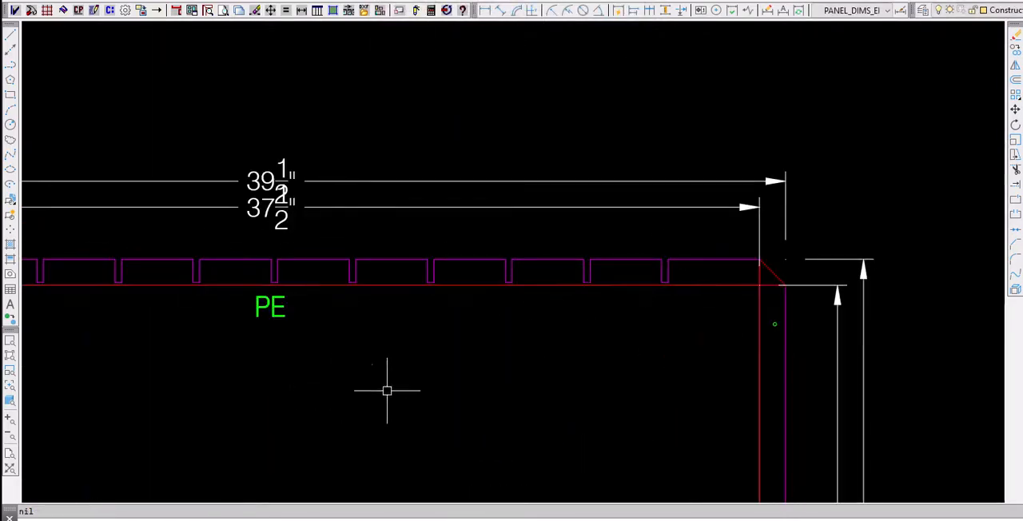
pyautogui.scroll(-2, 389, 389)
pyautogui.scroll(-4, 480, 221)
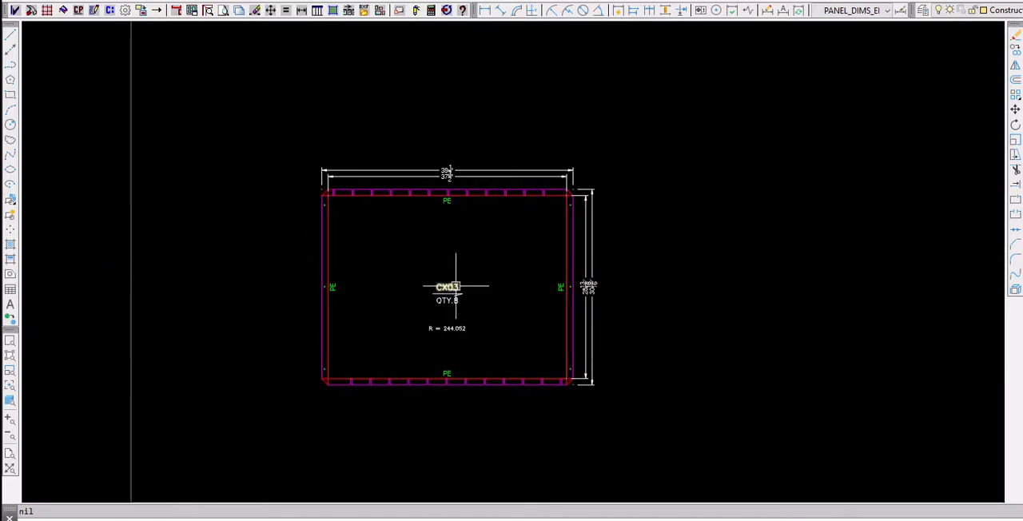
pyautogui.moveTo(455, 286)
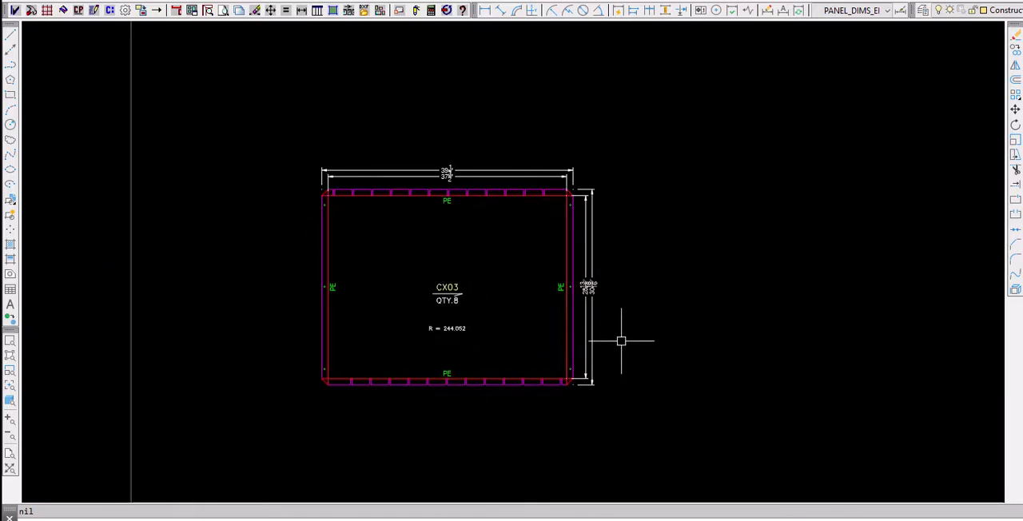
pyautogui.scroll(4, 462, 337)
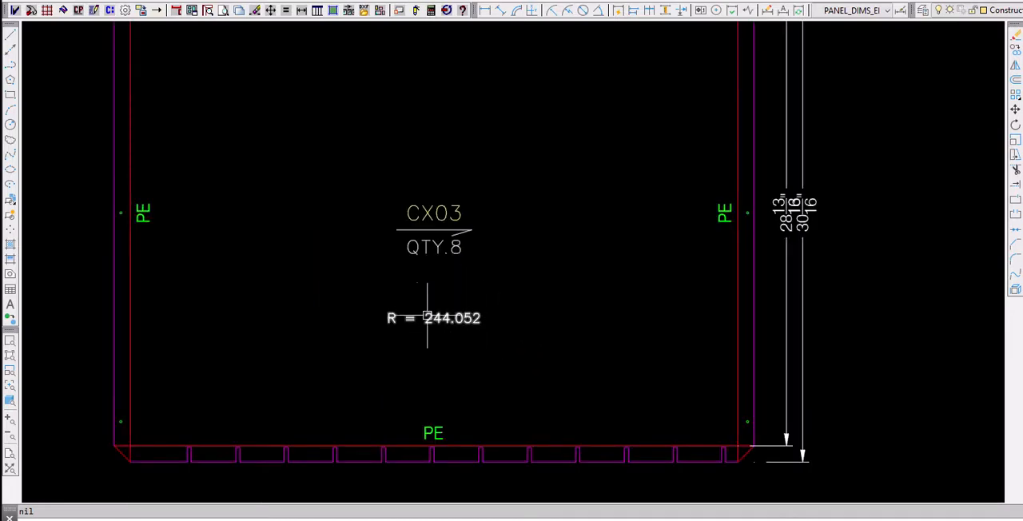
pyautogui.scroll(-4, 487, 324)
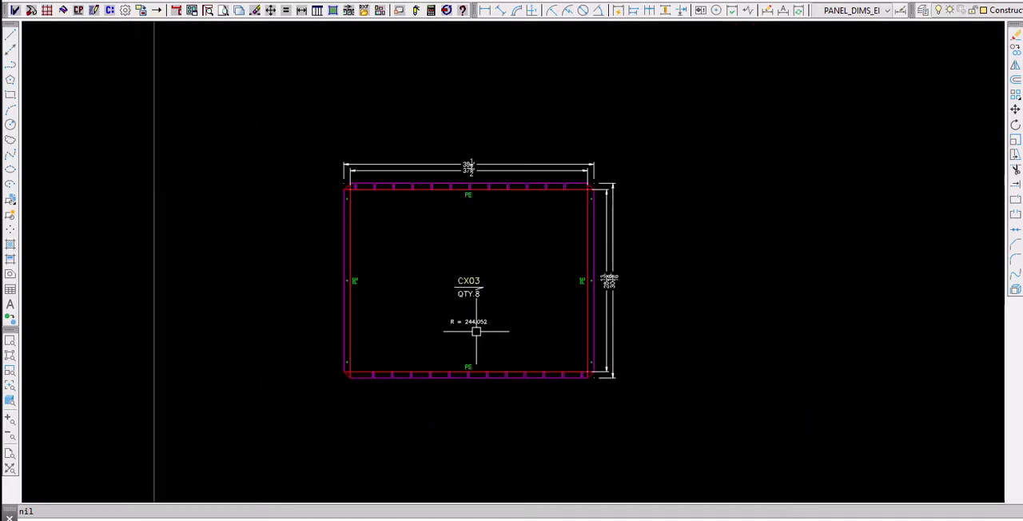
pyautogui.scroll(-6, 476, 331)
pyautogui.moveTo(725, 366)
pyautogui.mouseDown(button='middle')
pyautogui.moveTo(686, 290)
pyautogui.moveTo(754, 286)
pyautogui.mouseUp(button='middle')
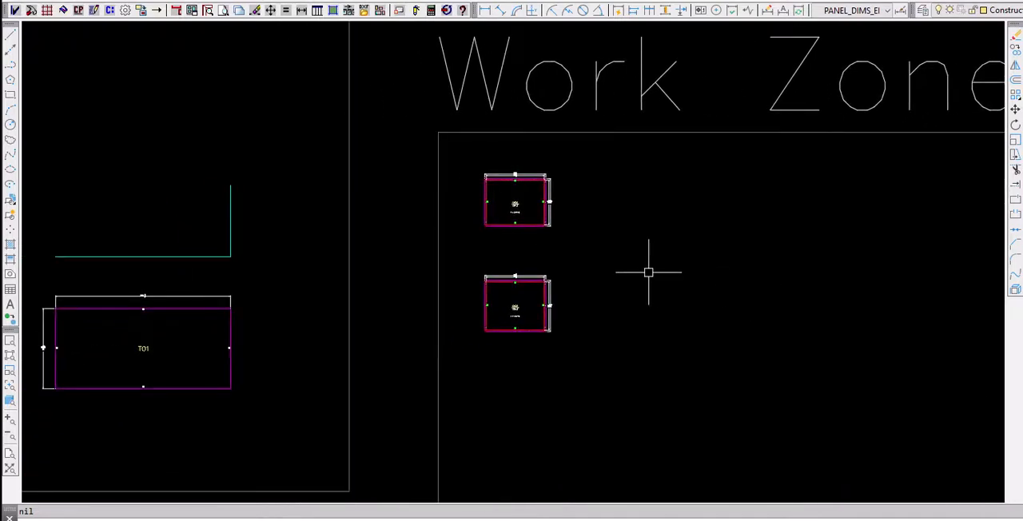